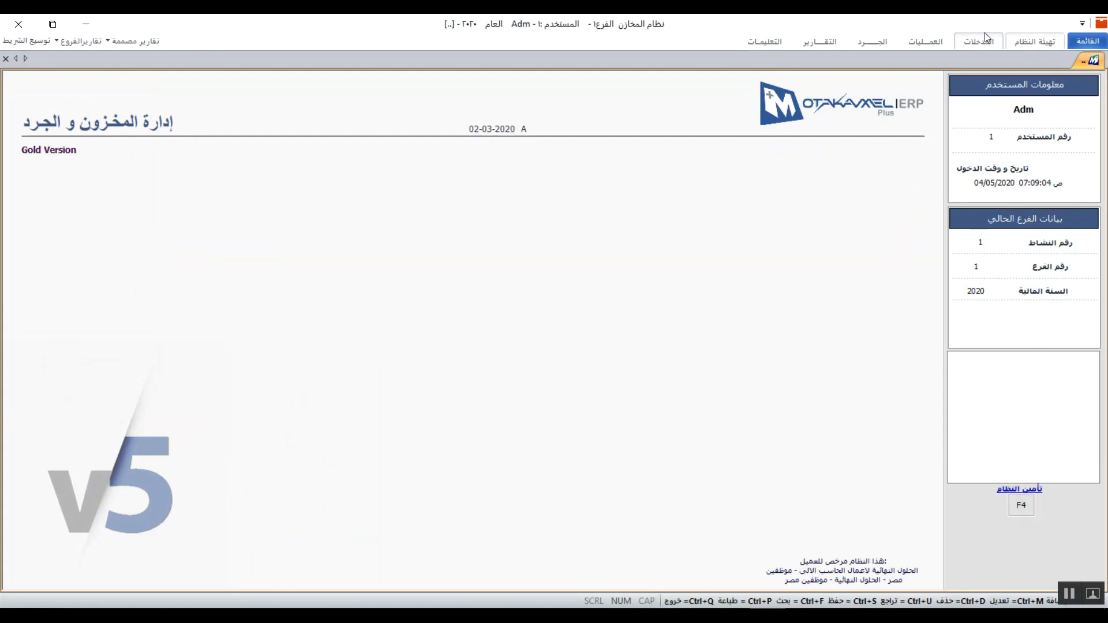
{"action": "left_click", "coordinate": [932, 46]}
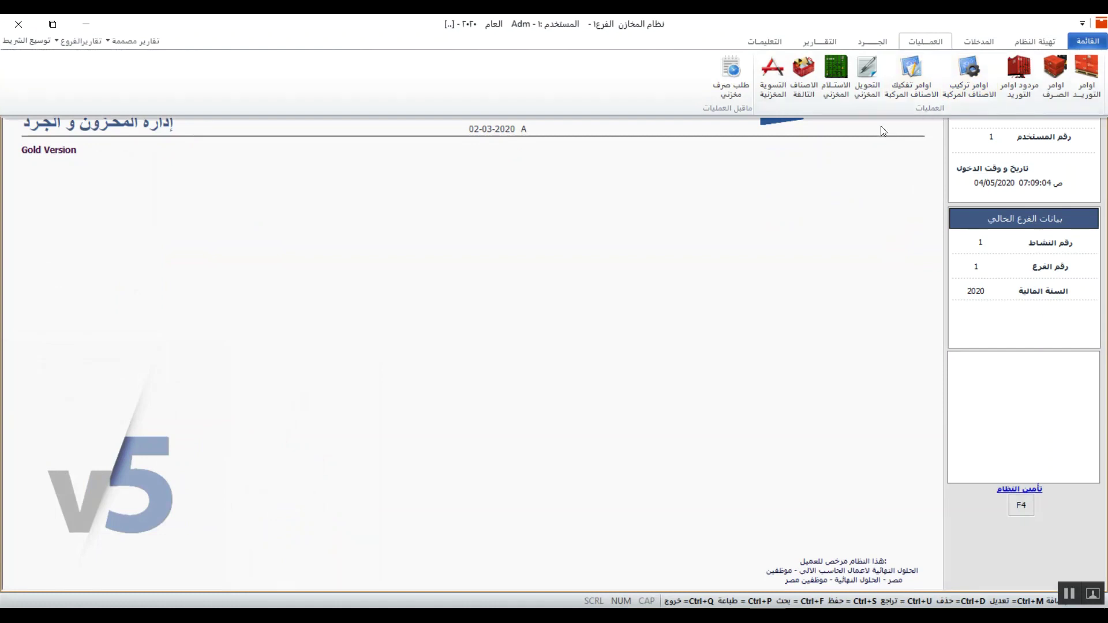
{"action": "left_click", "coordinate": [864, 97]}
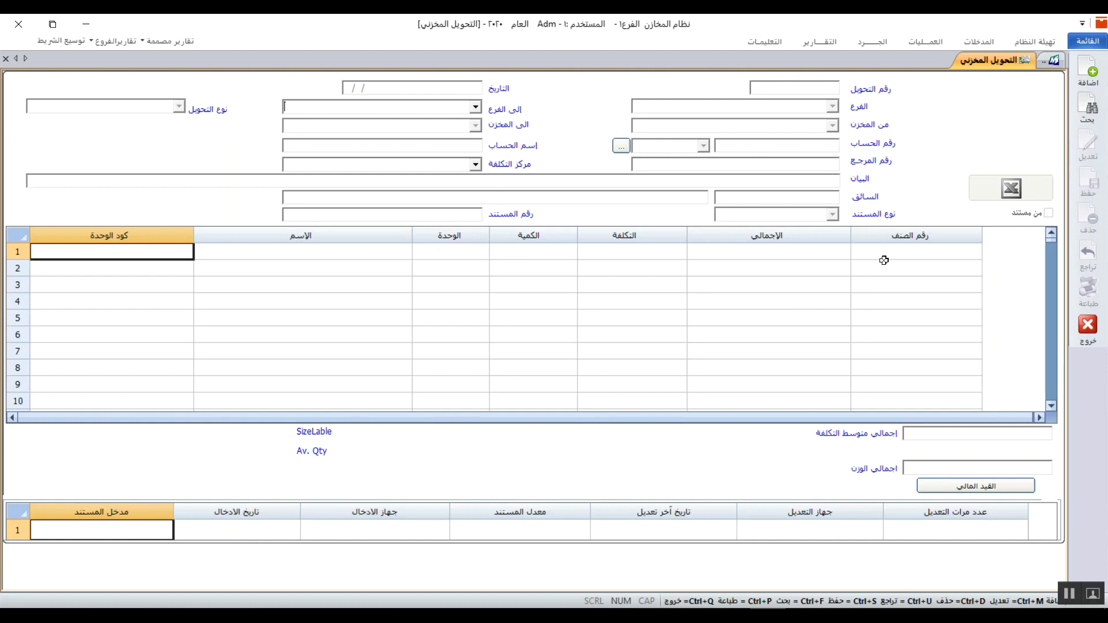
{"action": "left_click", "coordinate": [1089, 74]}
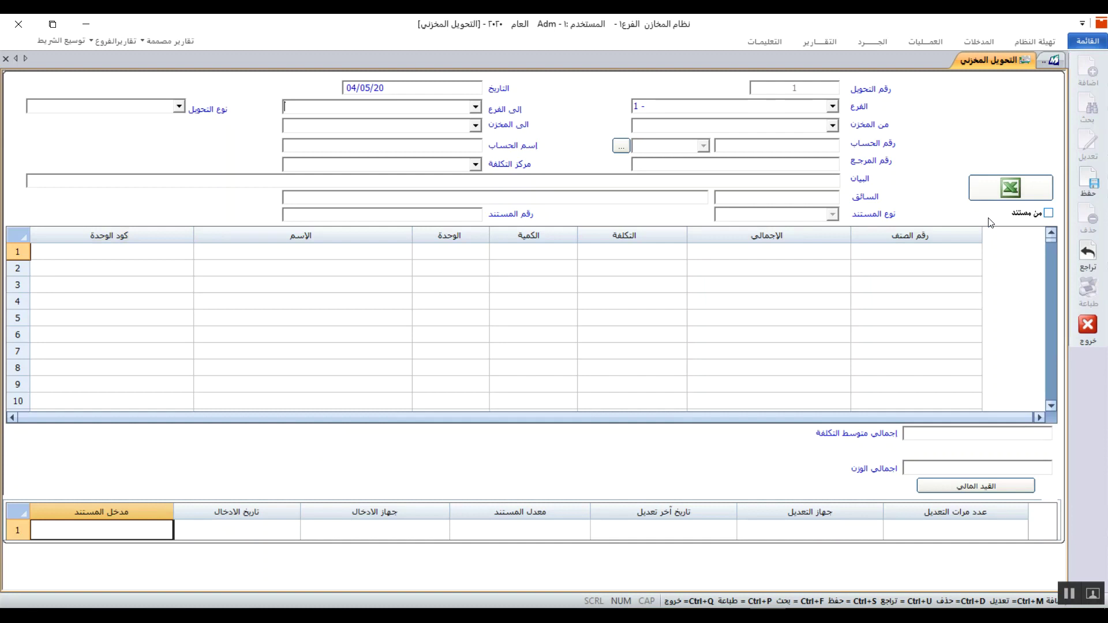
{"action": "left_click", "coordinate": [1006, 192]}
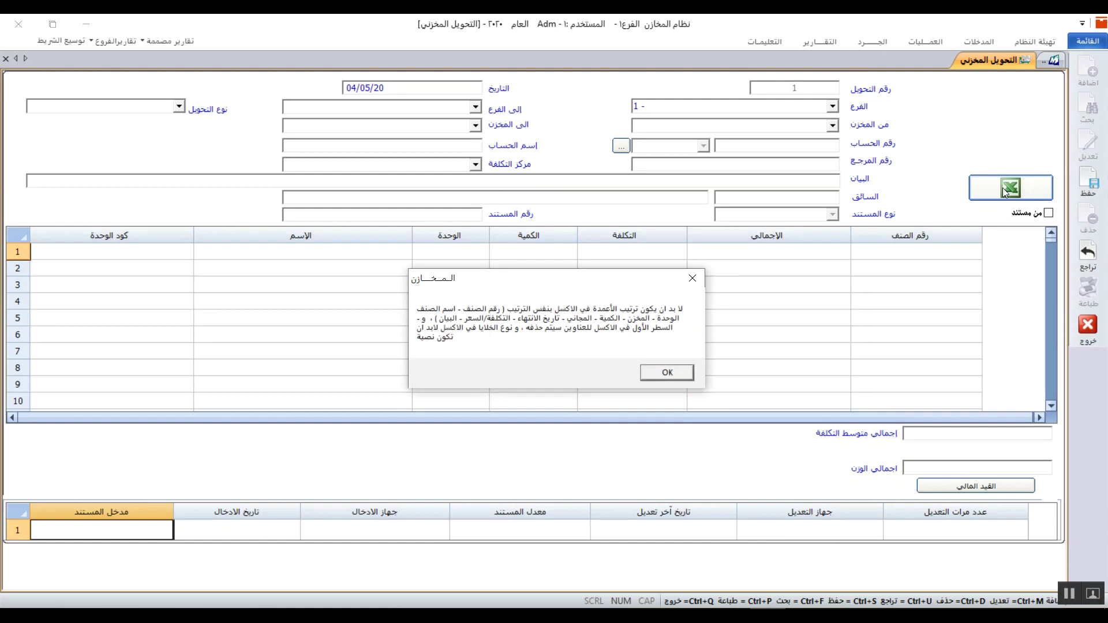
{"action": "left_click", "coordinate": [670, 373]}
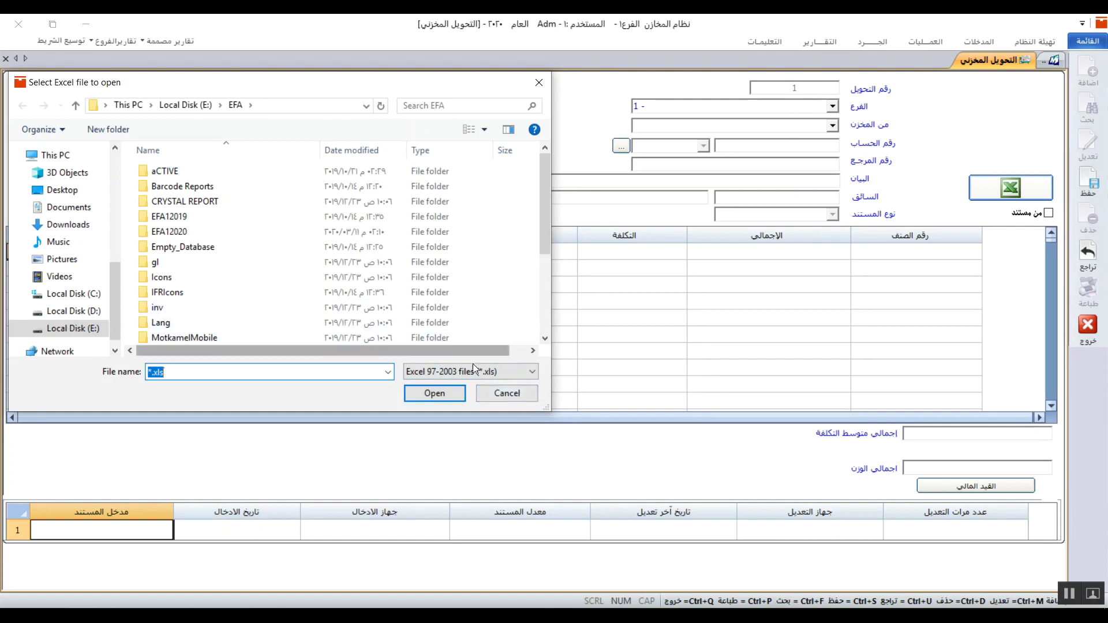
{"action": "left_click", "coordinate": [506, 394]}
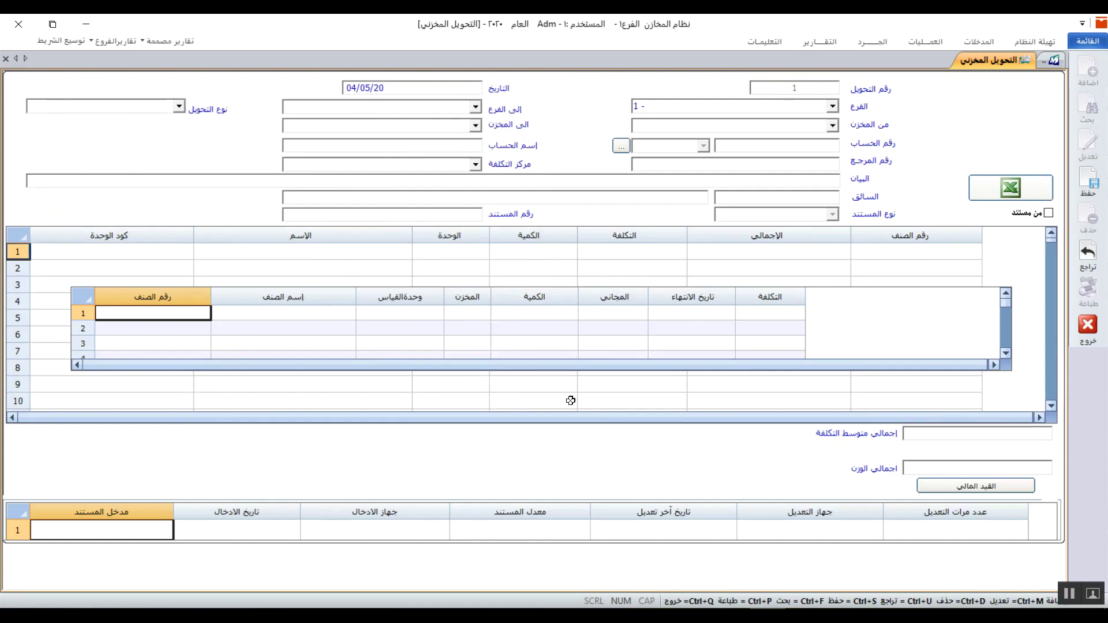
{"action": "left_click", "coordinate": [1087, 256]}
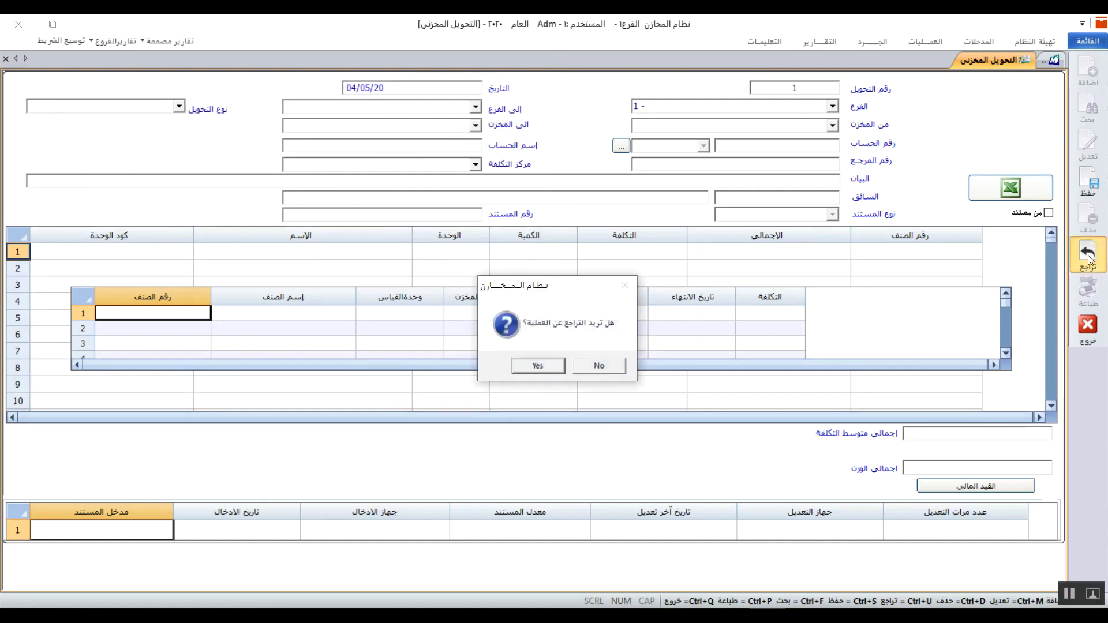
{"action": "left_click", "coordinate": [552, 361]}
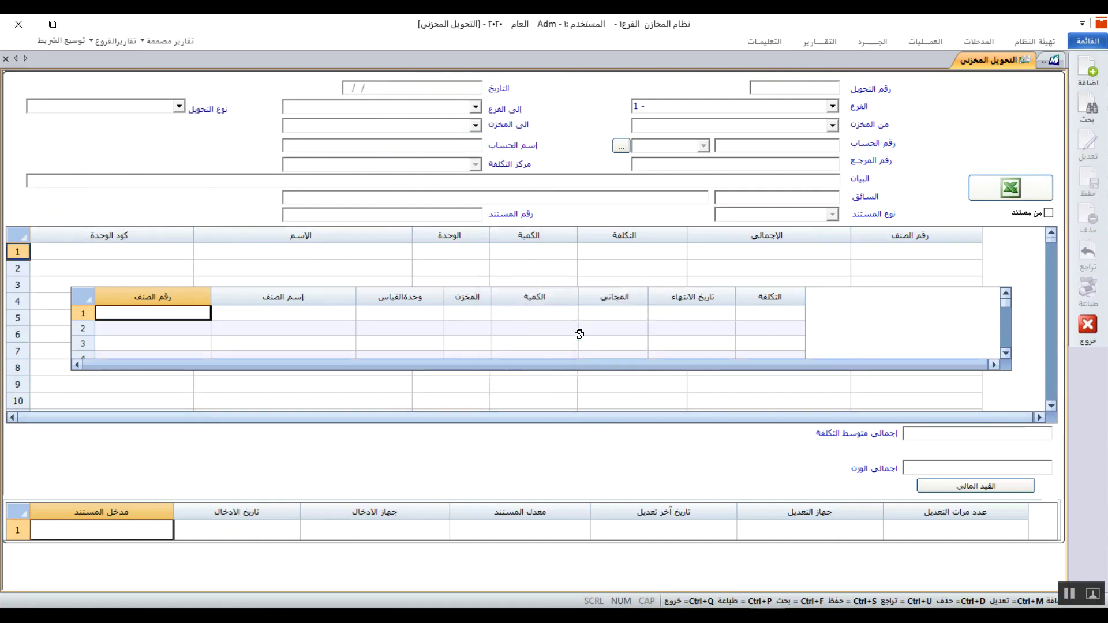
{"action": "left_click", "coordinate": [1089, 335]}
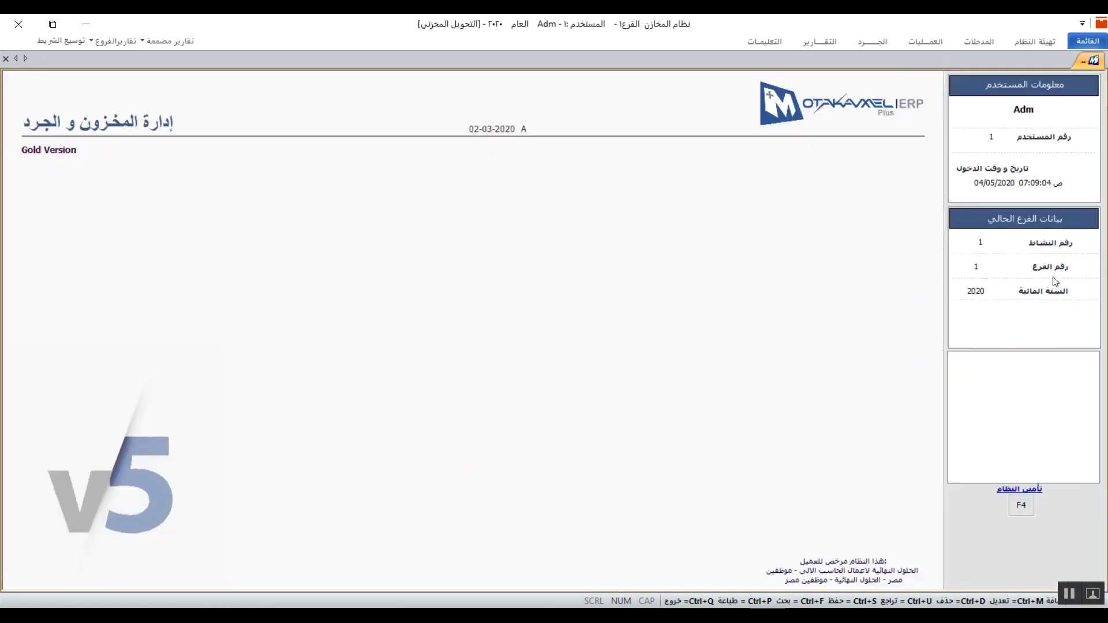
Open the inventory transfer screen (التحويل المخزني) and start a new transfer record.
{"action": "left_click", "coordinate": [924, 42]}
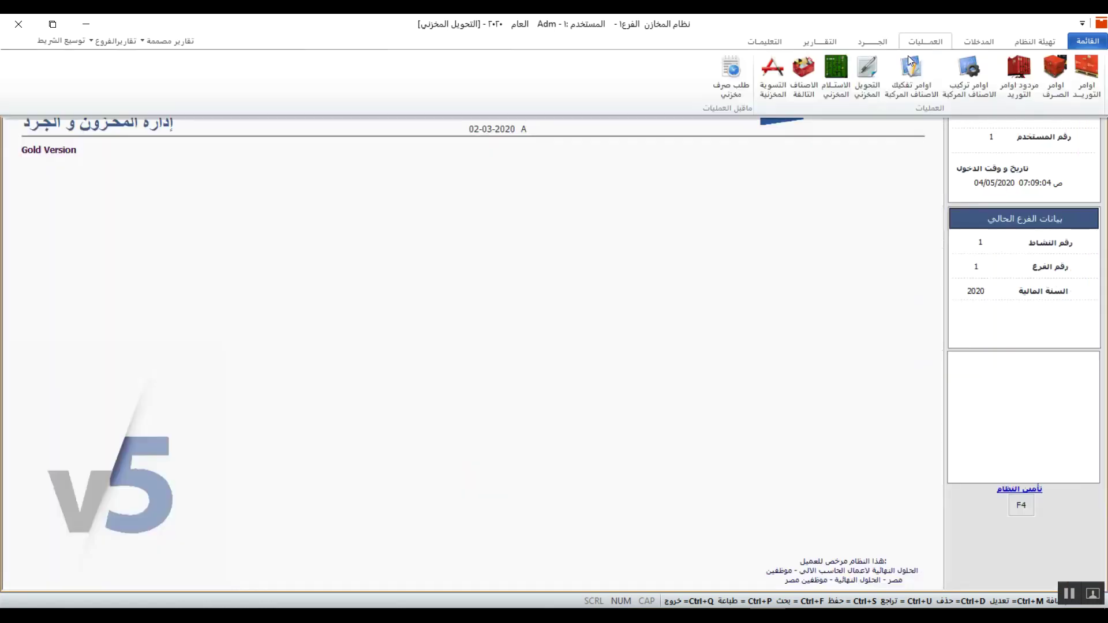
{"action": "left_click", "coordinate": [867, 77]}
{"action": "left_click", "coordinate": [1089, 80]}
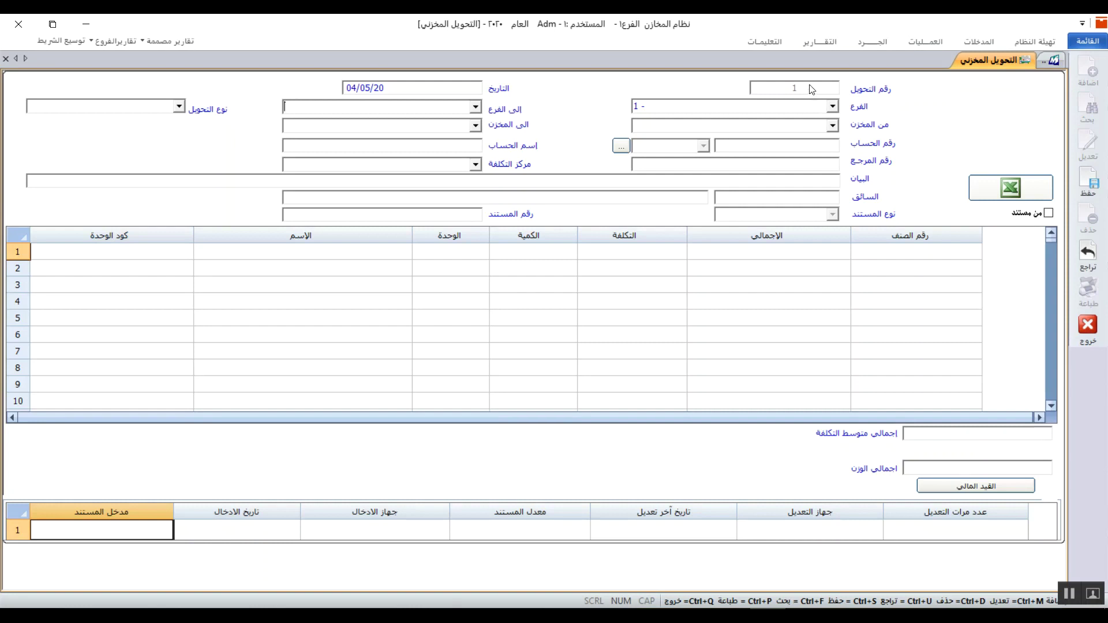
Set the transfer's destination branch (إلى الفرع) to branch 1.
{"action": "left_click", "coordinate": [787, 106]}
{"action": "left_click", "coordinate": [478, 109]}
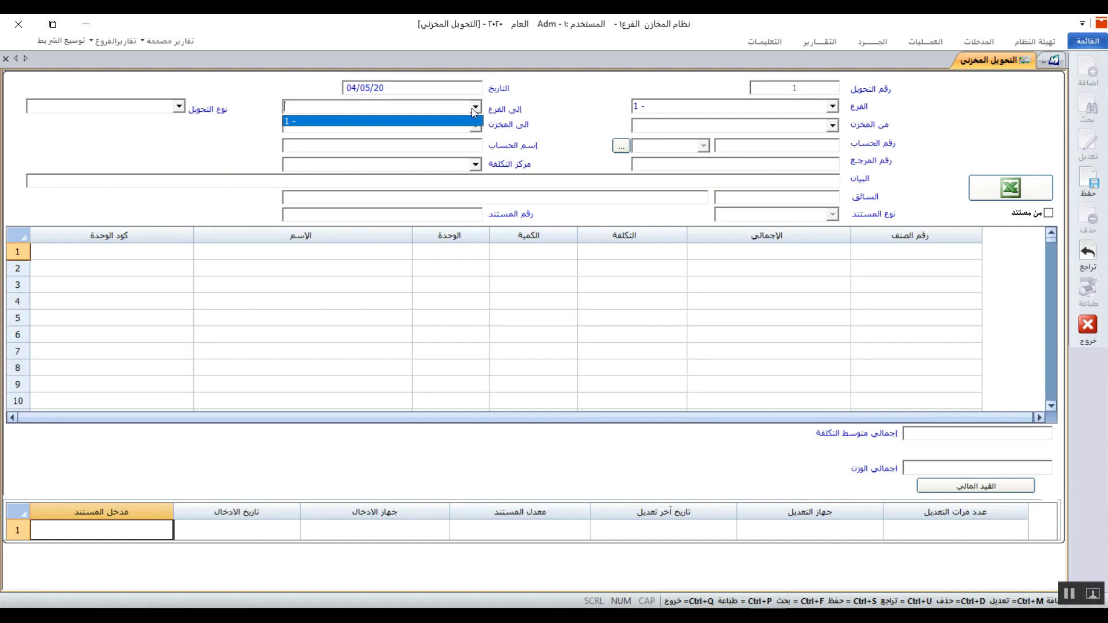
{"action": "left_click", "coordinate": [475, 107]}
{"action": "left_click", "coordinate": [180, 107]}
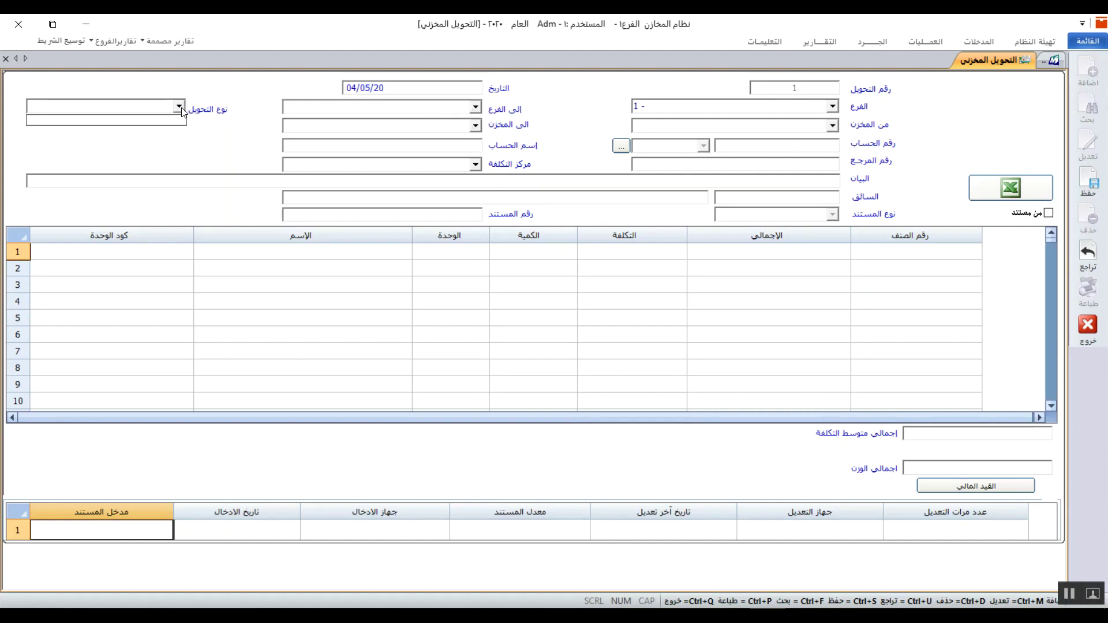
{"action": "left_click", "coordinate": [182, 108]}
{"action": "left_click", "coordinate": [475, 107]}
{"action": "left_click", "coordinate": [445, 124]}
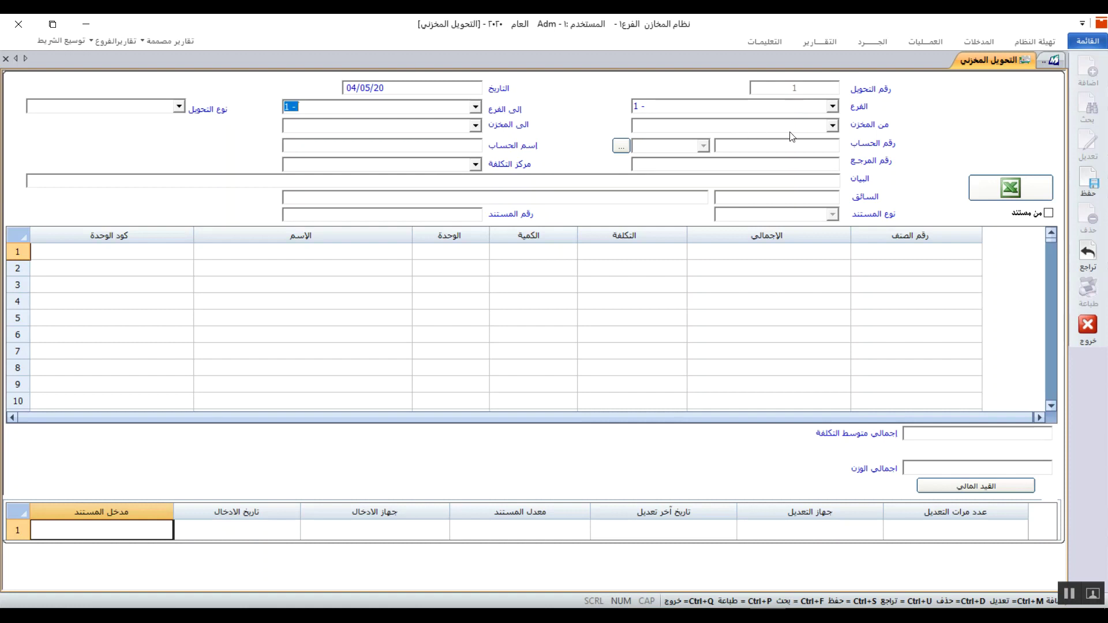
Set the source warehouse to مخزن ١ (1) and the destination warehouse to مخزن رقم ٢ (2).
{"action": "left_click", "coordinate": [833, 126]}
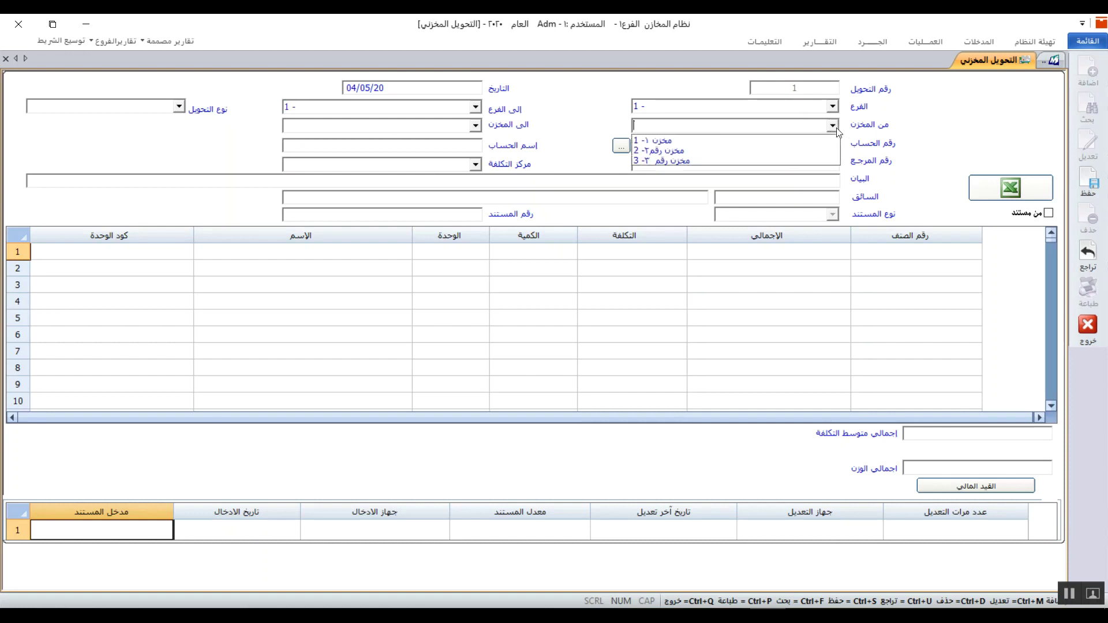
{"action": "left_click", "coordinate": [761, 142]}
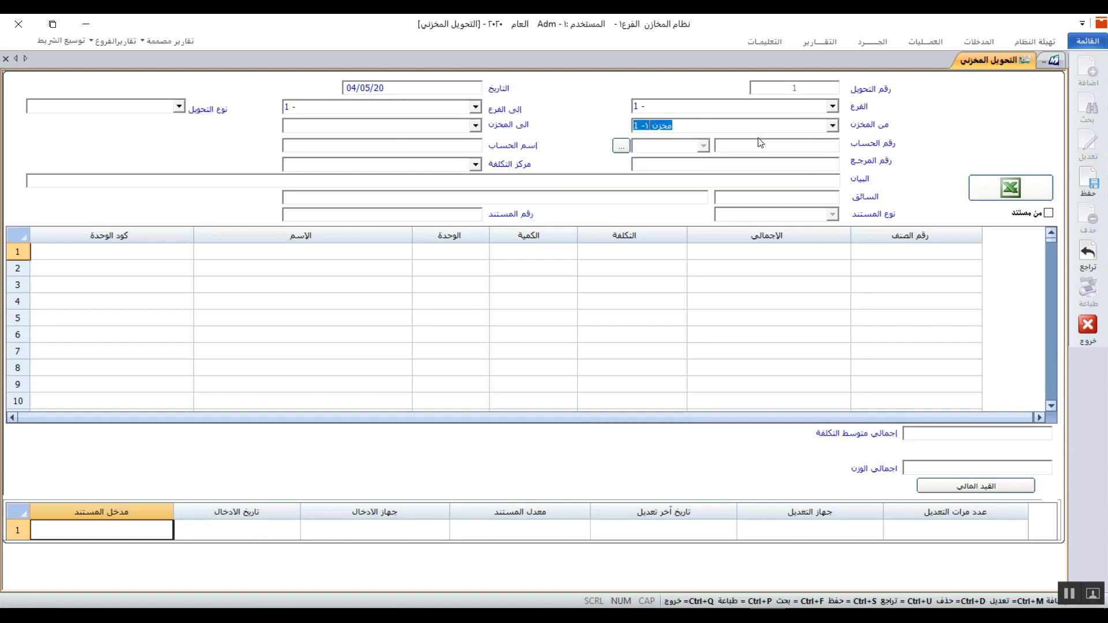
{"action": "left_click", "coordinate": [478, 127]}
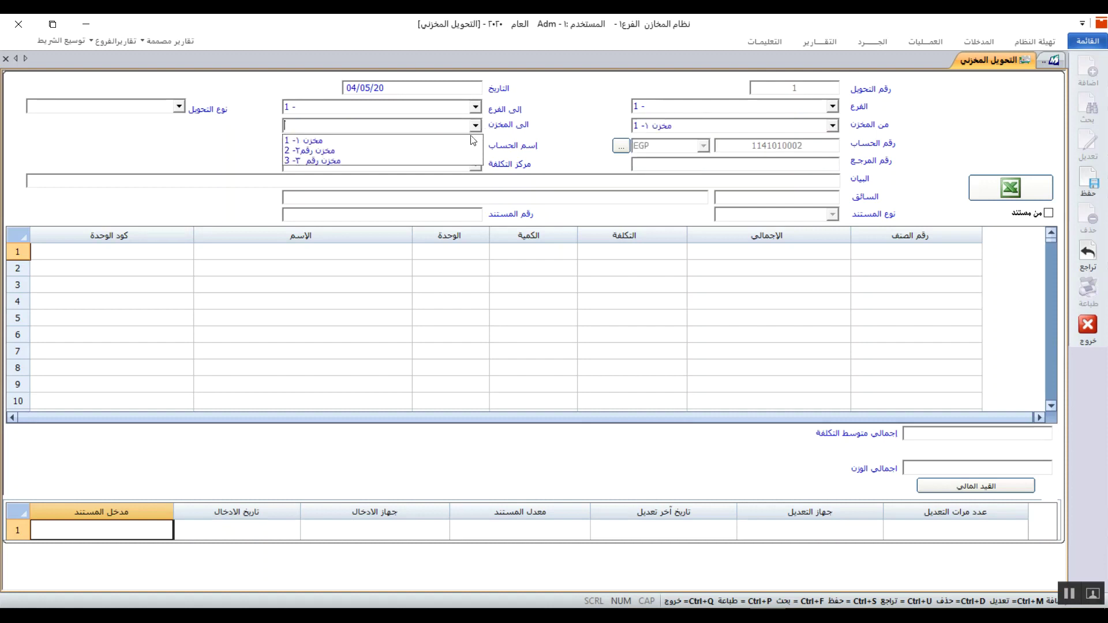
{"action": "left_click", "coordinate": [426, 151]}
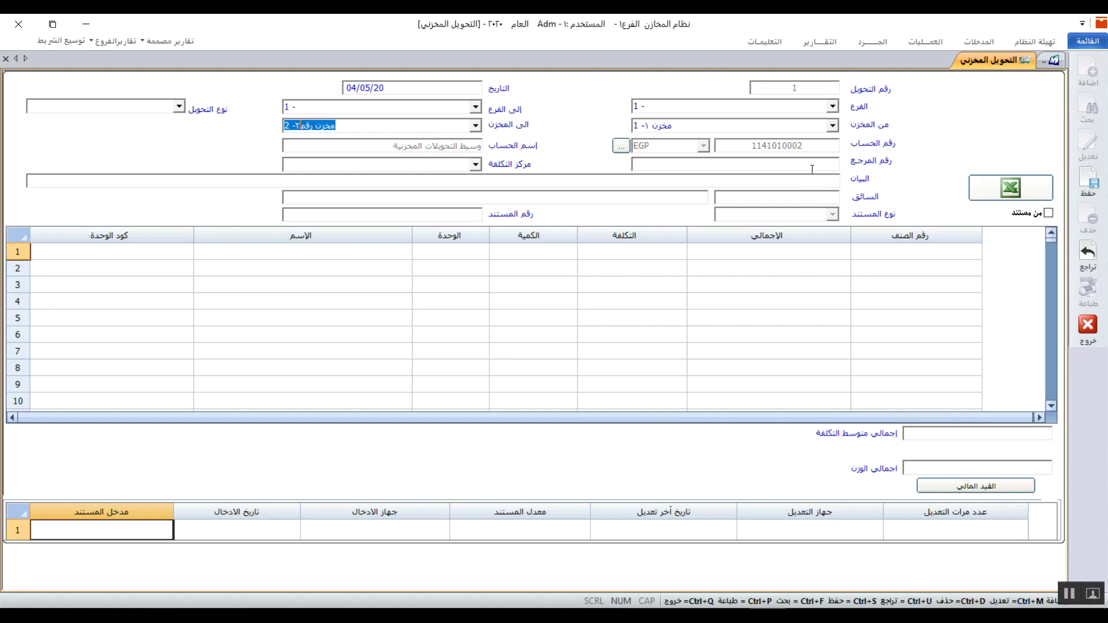
Enter the transfer's description (البيان) as "تحويل اصناف مطلوبة للمخزن ٢" and leave the cost center empty.
{"action": "left_click", "coordinate": [812, 169]}
{"action": "left_click", "coordinate": [811, 181]}
{"action": "type", "text": "تحويل اصناف مطلوبة"}
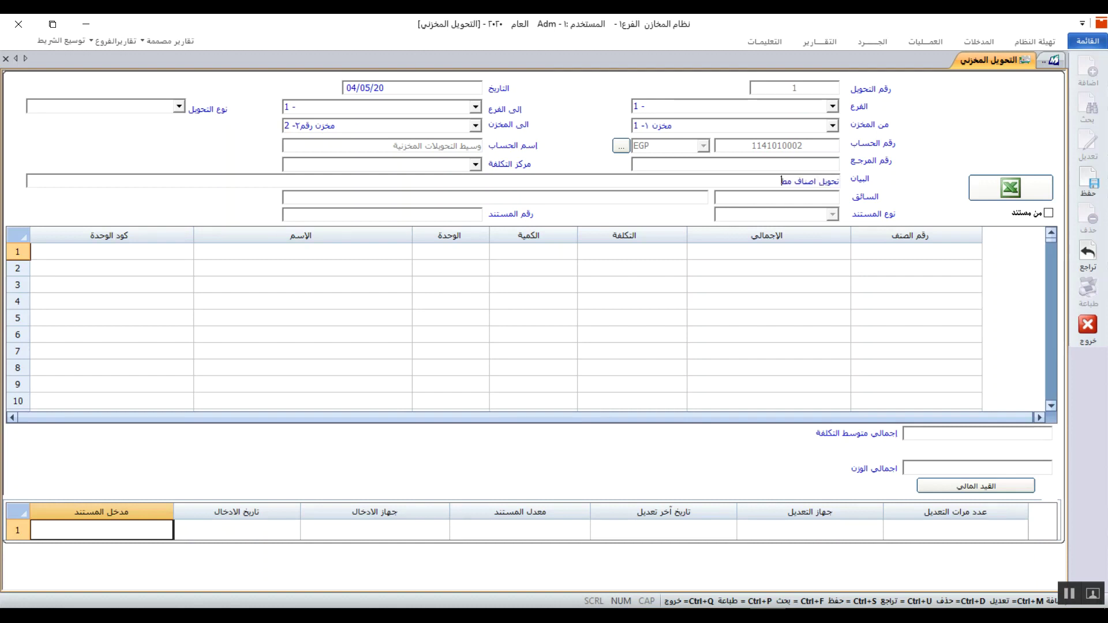
{"action": "key", "text": "Home"}
{"action": "type", "text": "للمخزن ٢"}
{"action": "left_click", "coordinate": [477, 165]}
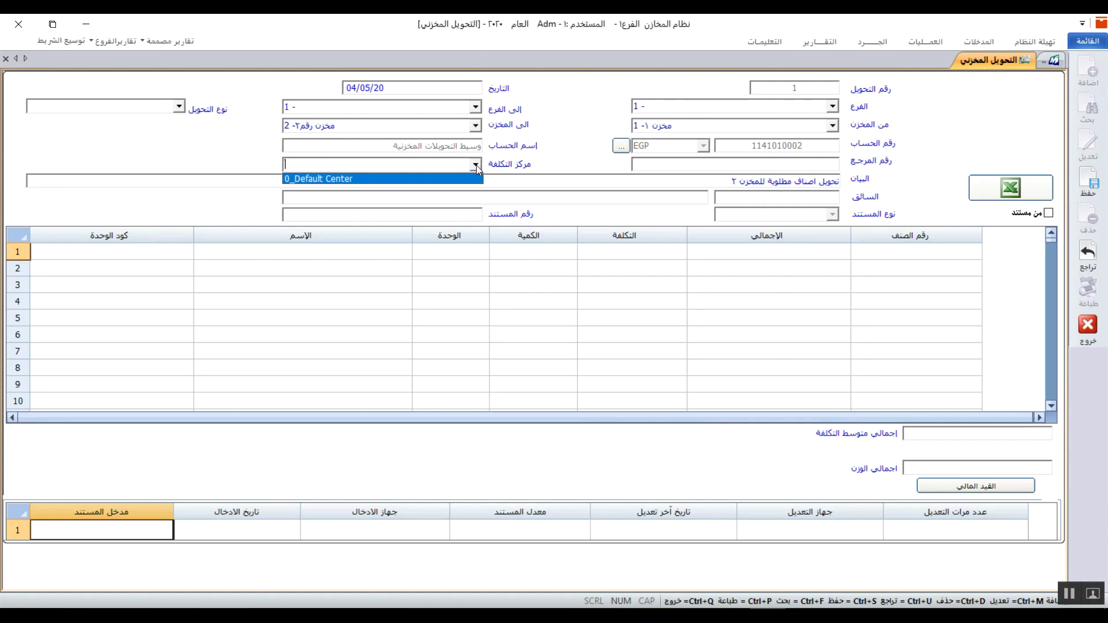
{"action": "left_click", "coordinate": [476, 165]}
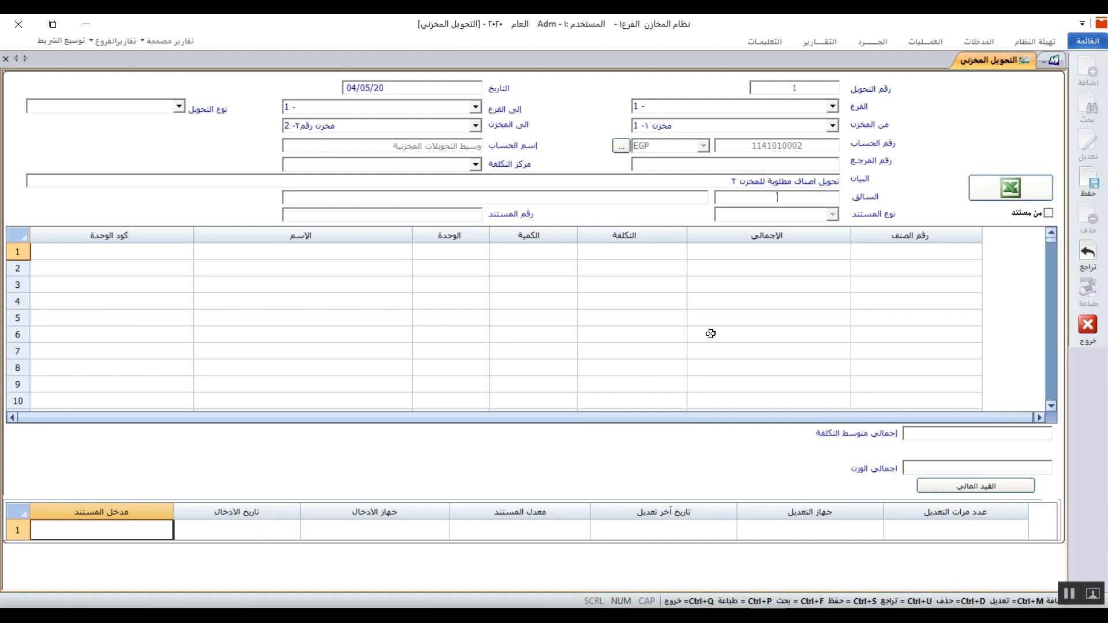
Look up the item قميص and add it to the first row of the transfer grid.
{"action": "left_click", "coordinate": [146, 251]}
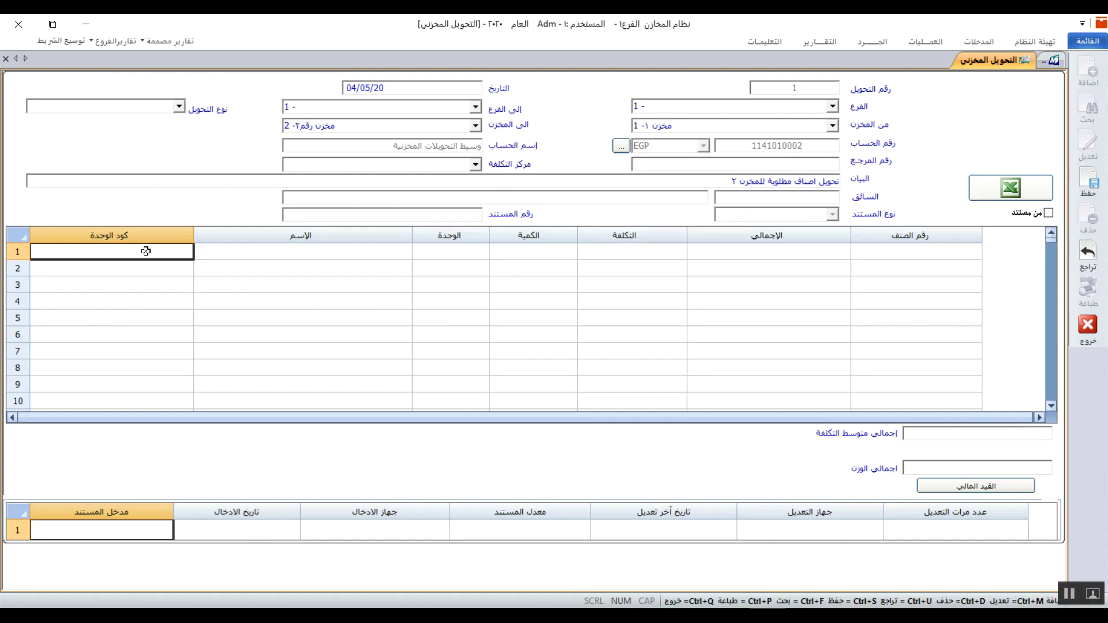
{"action": "double_click", "coordinate": [146, 251]}
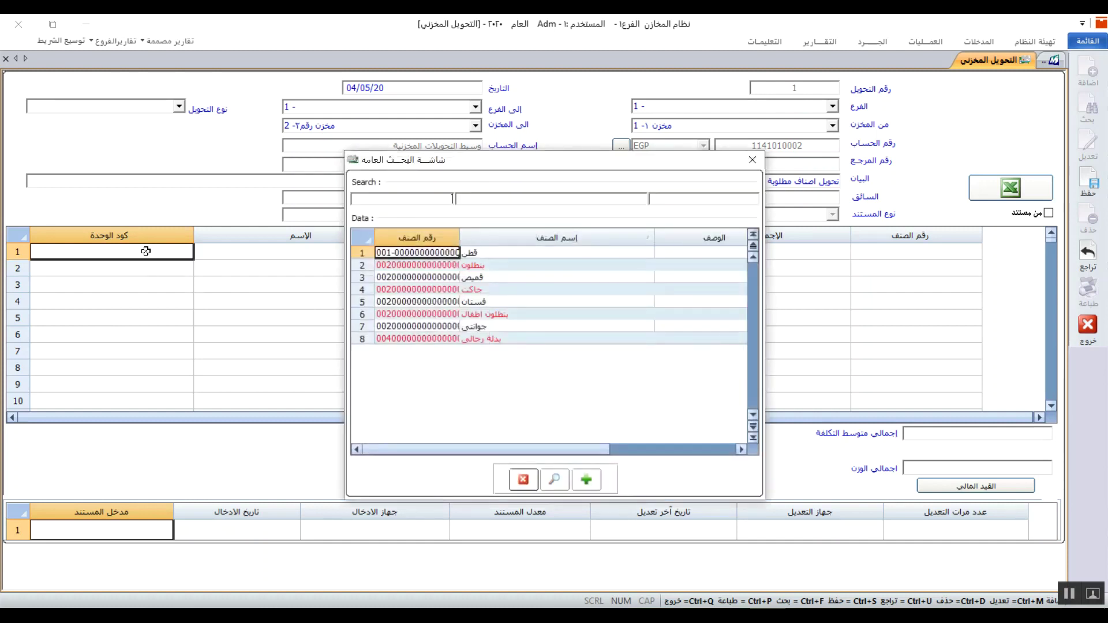
{"action": "double_click", "coordinate": [498, 271]}
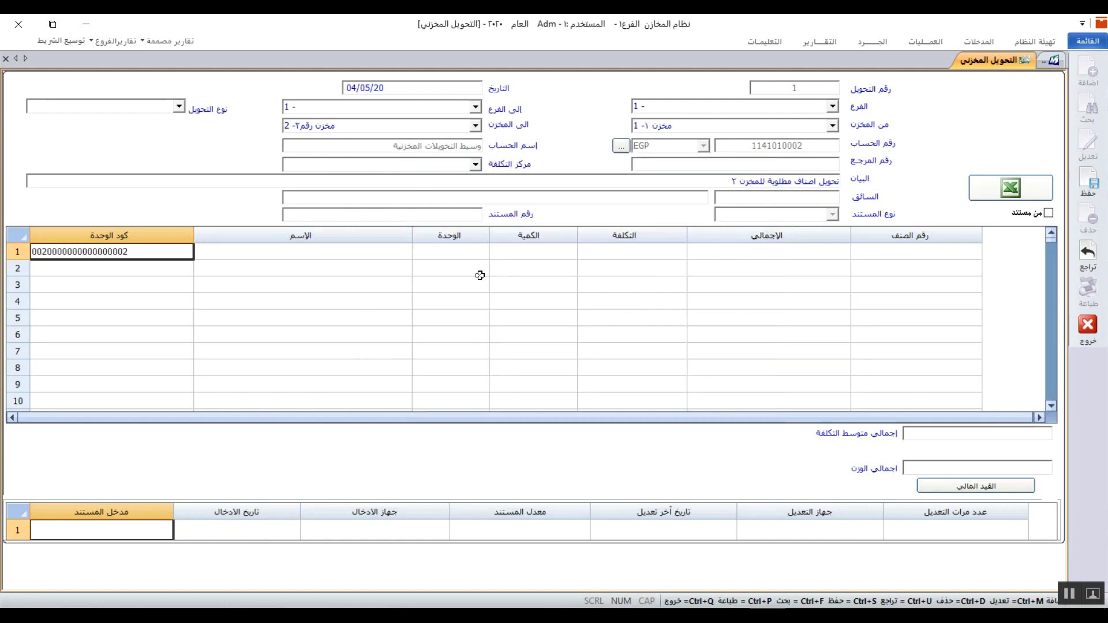
{"action": "key", "text": "Return"}
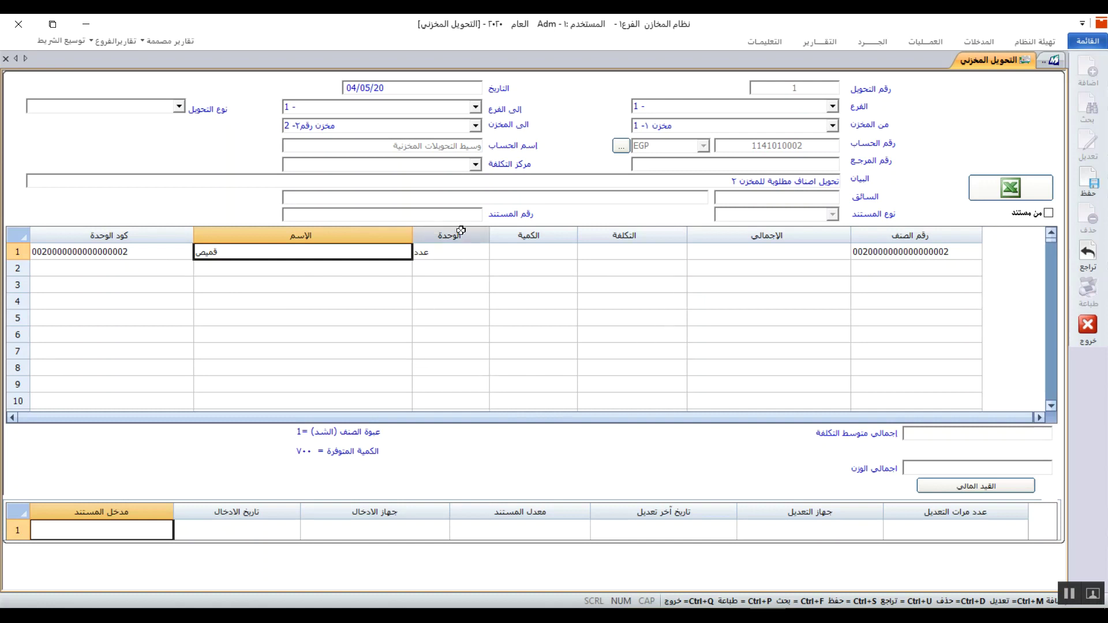
Set the قميص quantity to 150 and save the transfer.
{"action": "left_click", "coordinate": [522, 255]}
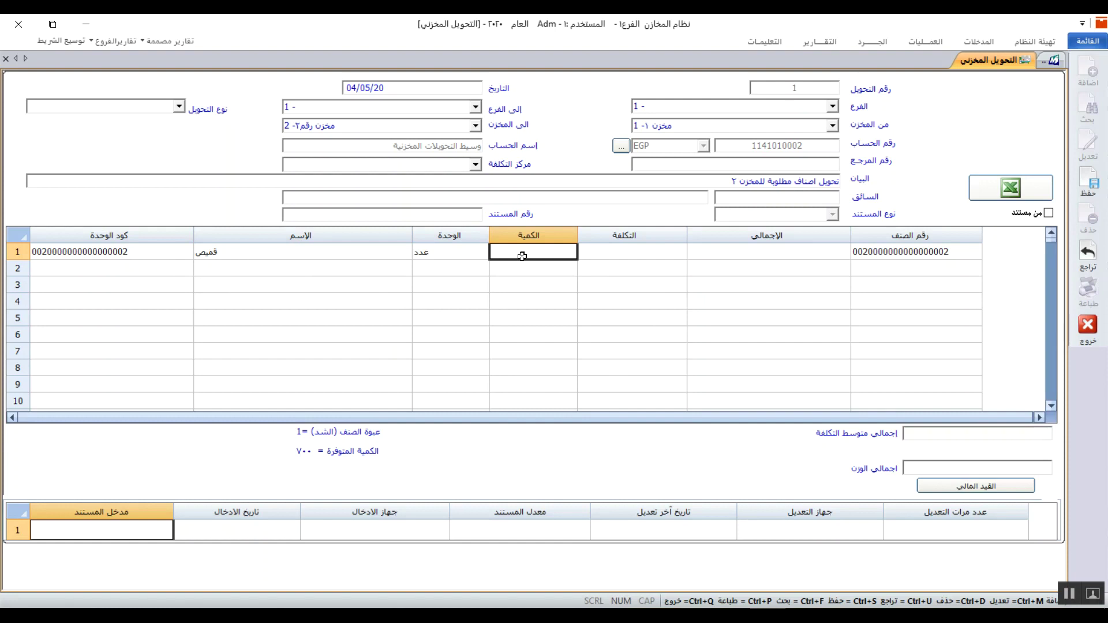
{"action": "type", "text": "150"}
{"action": "key", "text": "Return"}
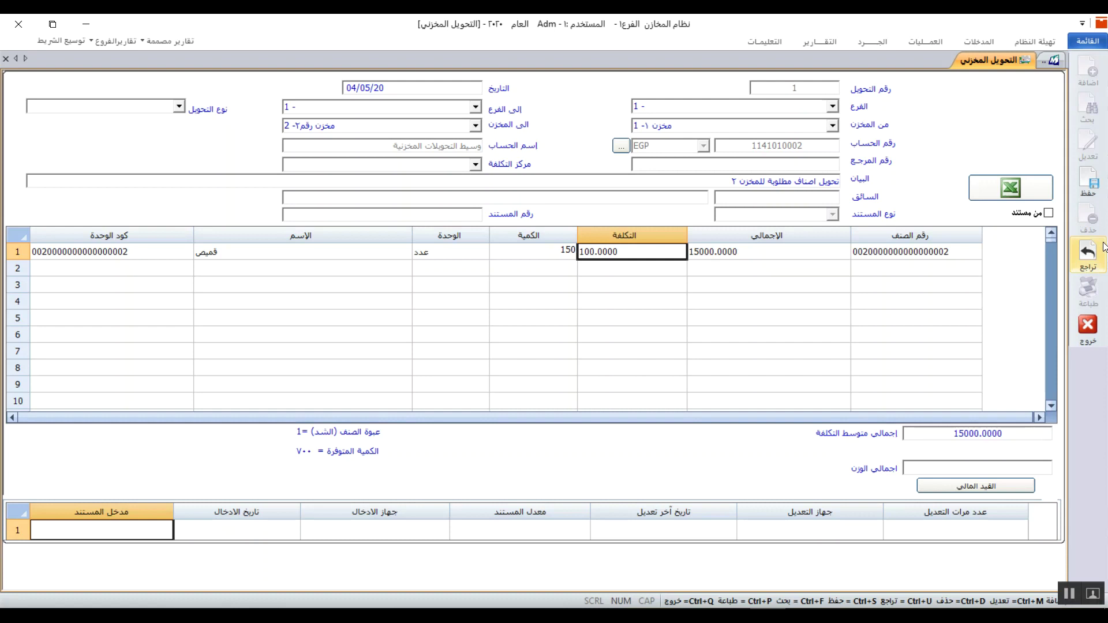
{"action": "left_click", "coordinate": [1096, 192]}
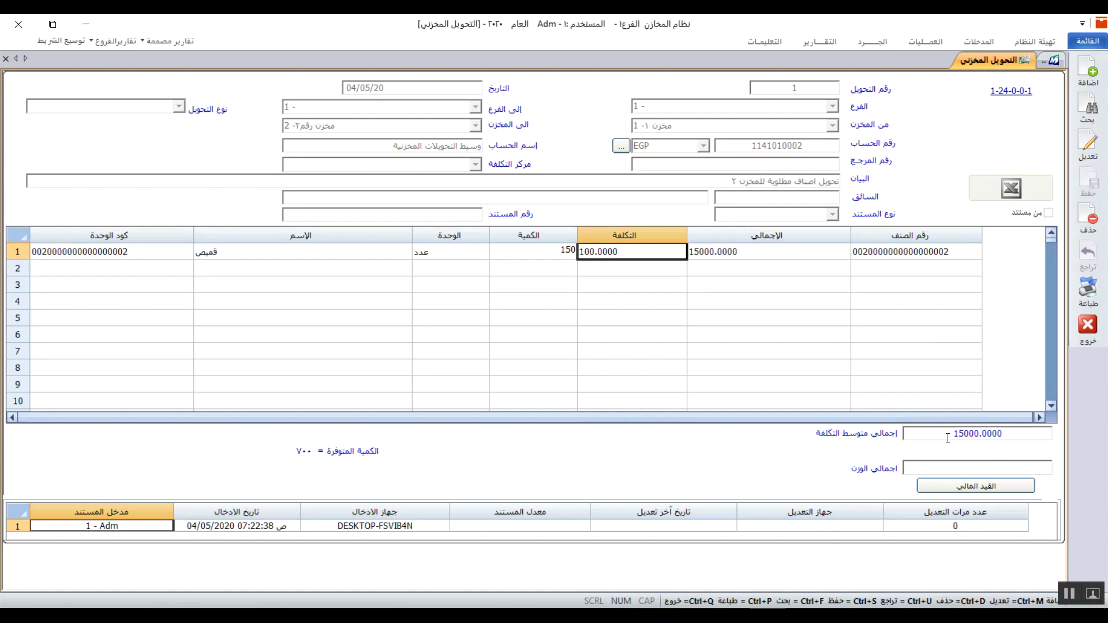
Examine the saved transfer's financial entry (القيد المالي) in both the sub-analytical and analytical document views.
{"action": "left_click", "coordinate": [1002, 489]}
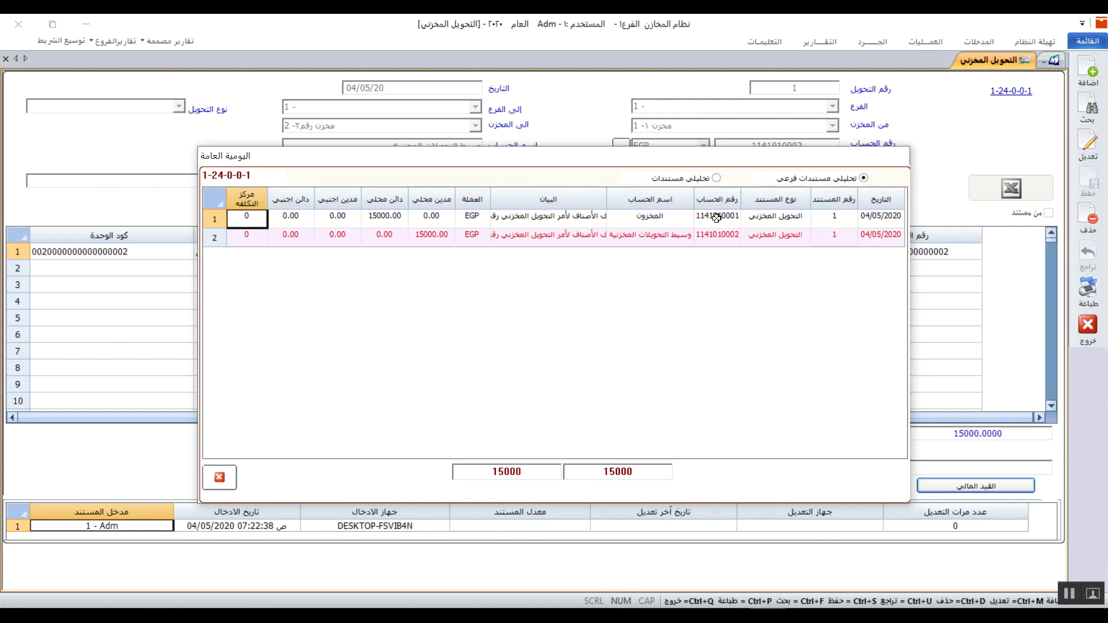
{"action": "mouse_move", "coordinate": [680, 160]}
{"action": "left_mouse_down"}
{"action": "mouse_move", "coordinate": [723, 185]}
{"action": "mouse_move", "coordinate": [663, 159]}
{"action": "left_mouse_up"}
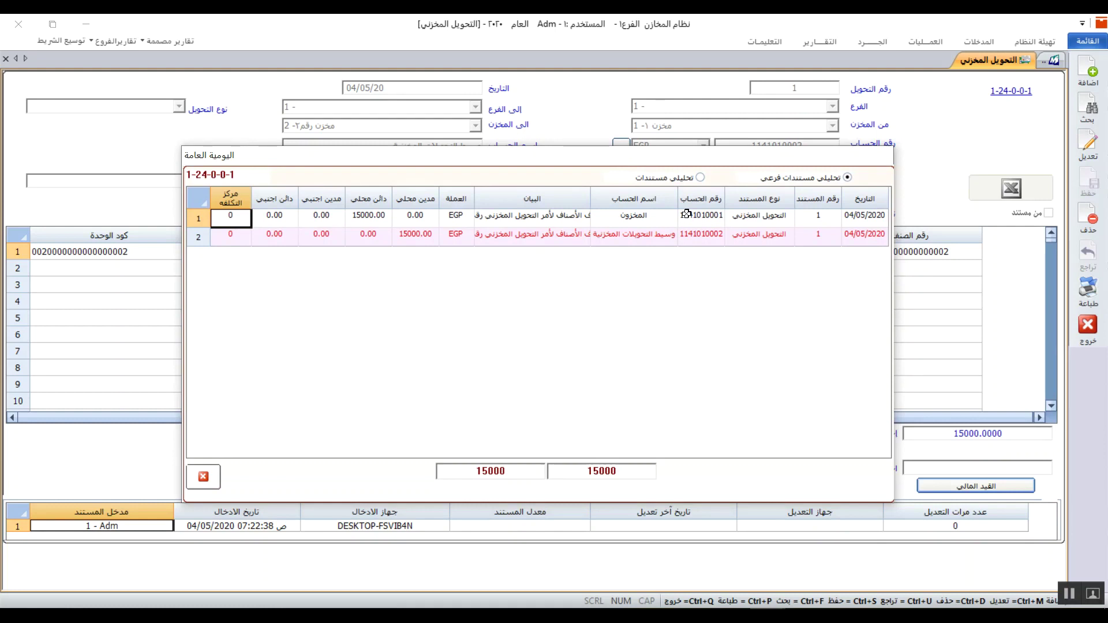
{"action": "left_click", "coordinate": [701, 179]}
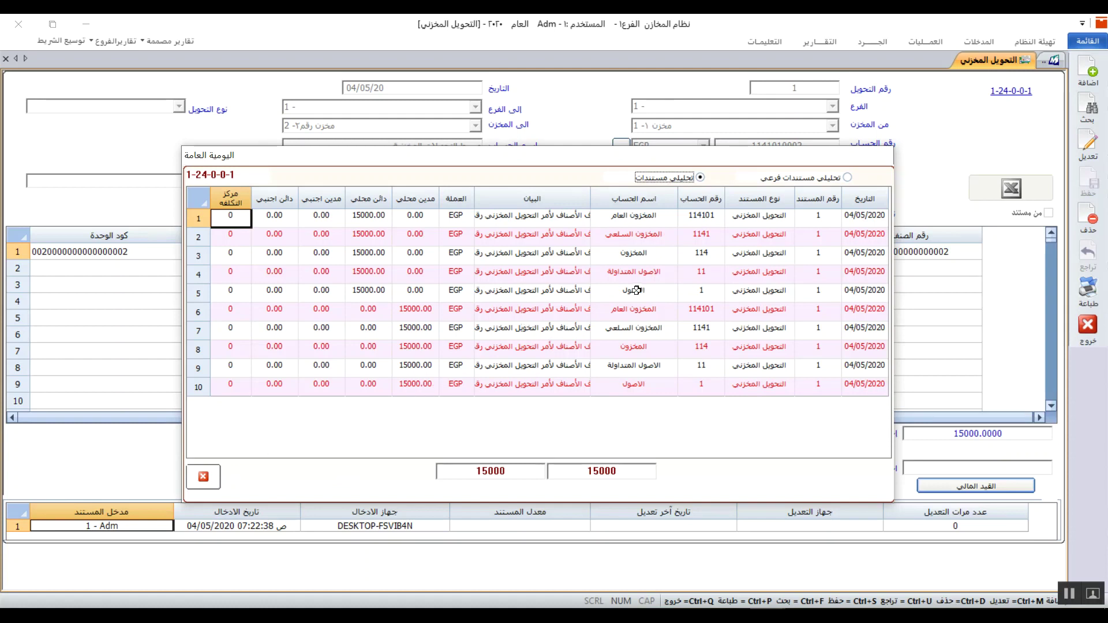
{"action": "left_click", "coordinate": [205, 475]}
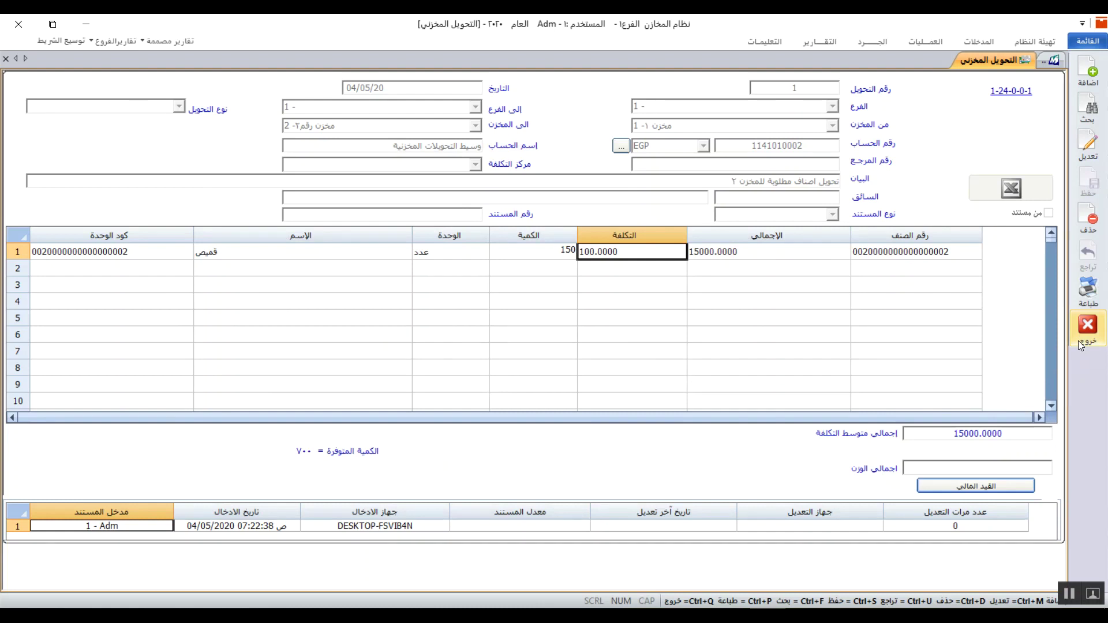
Start another transfer record and try to enable its from-document option (من مستند).
{"action": "left_click", "coordinate": [1090, 75]}
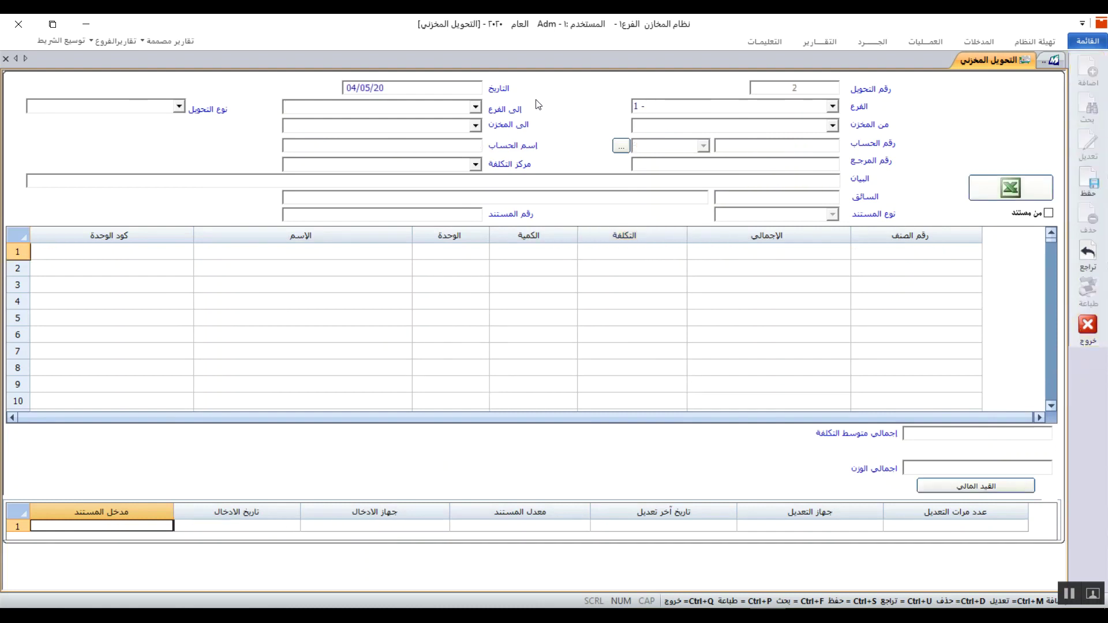
{"action": "left_click", "coordinate": [1049, 213]}
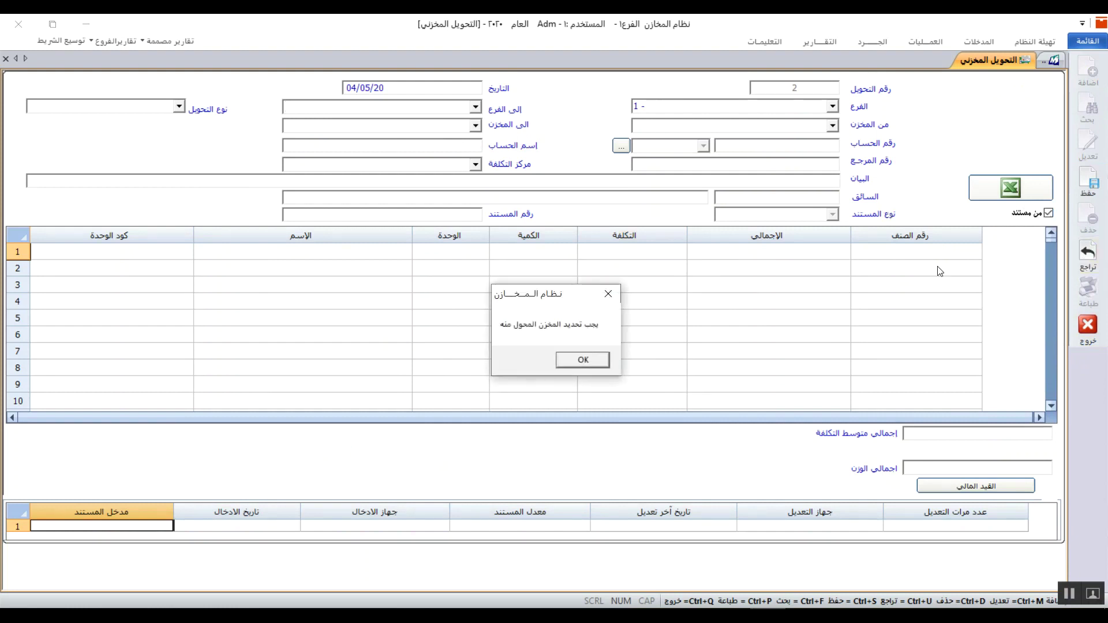
{"action": "left_click", "coordinate": [589, 362]}
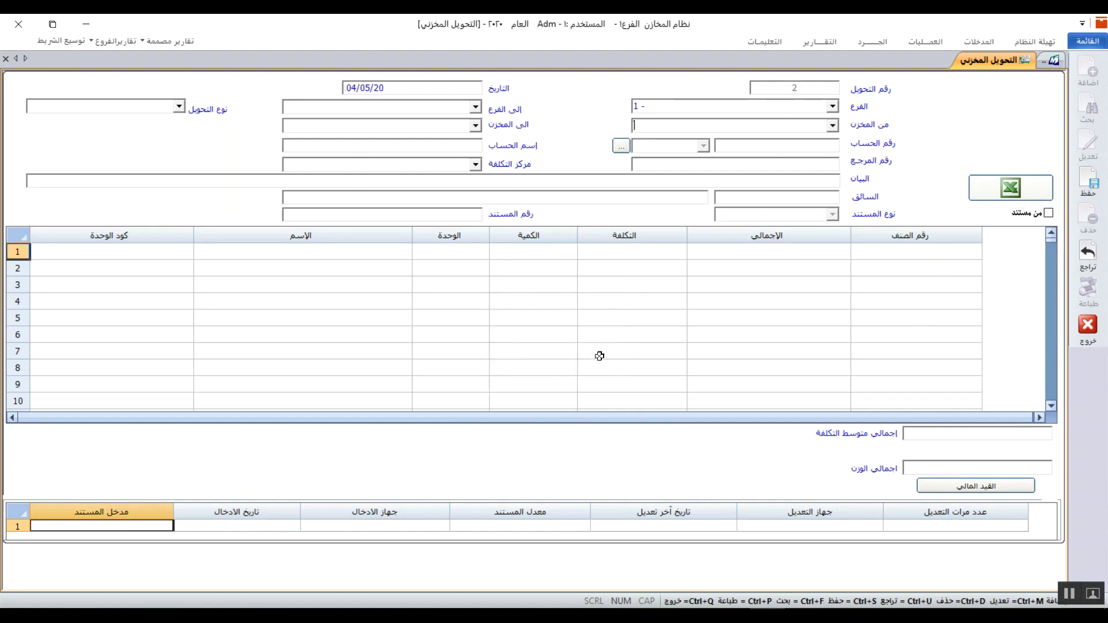
Set the transfer's source warehouse (من المخزن) to مخزن ١ and its destination warehouse (إلى المخزن) to مخزن رقم٢.
{"action": "left_click", "coordinate": [831, 126]}
{"action": "left_click", "coordinate": [735, 143]}
{"action": "left_click", "coordinate": [476, 124]}
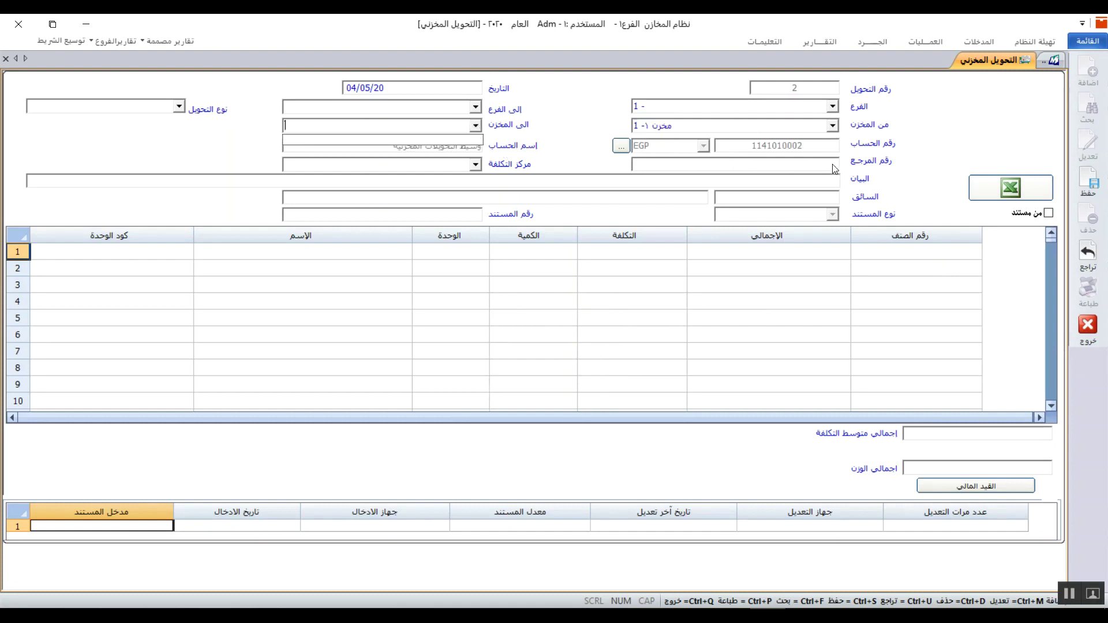
{"action": "left_click", "coordinate": [884, 182]}
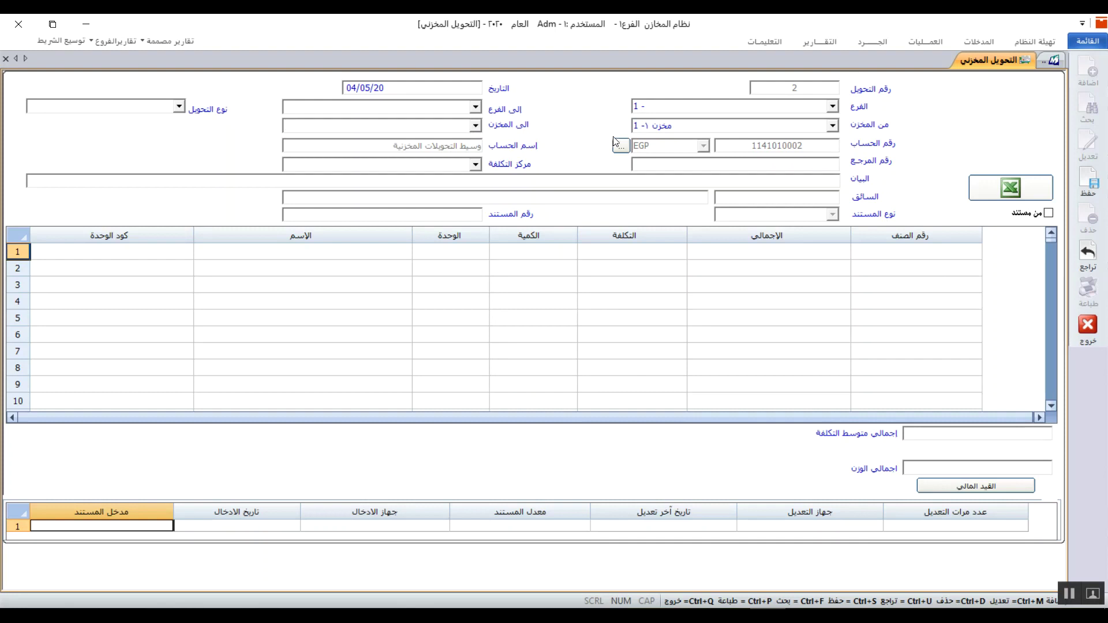
{"action": "left_click", "coordinate": [475, 126]}
{"action": "type", "text": "6"}
{"action": "key", "text": "BackSpace"}
{"action": "type", "text": "2"}
{"action": "key", "text": "Return"}
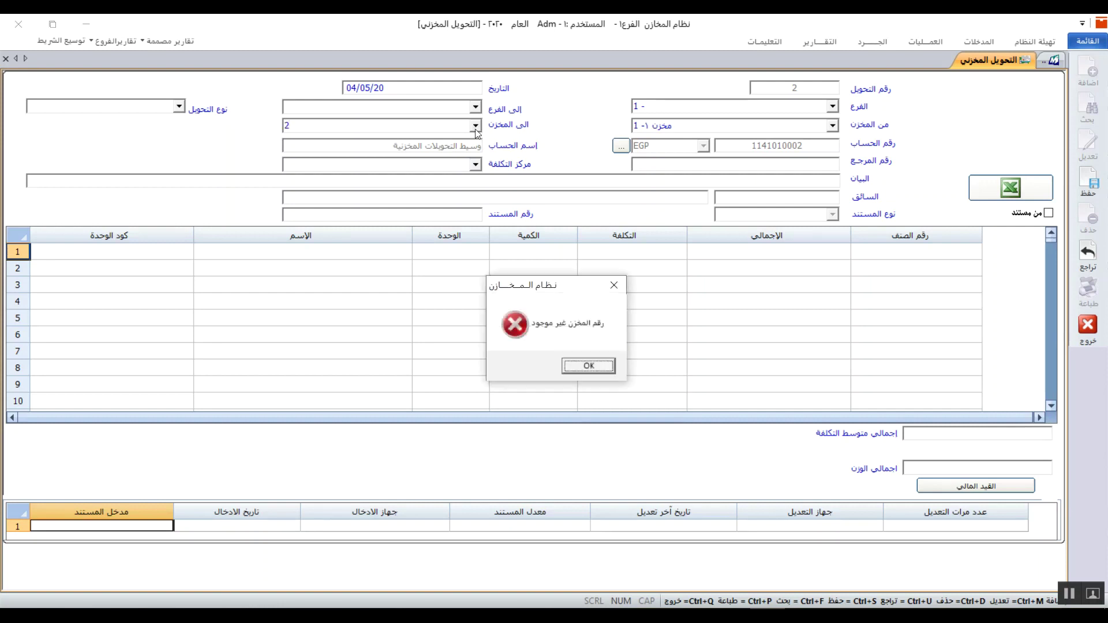
{"action": "left_click", "coordinate": [574, 366]}
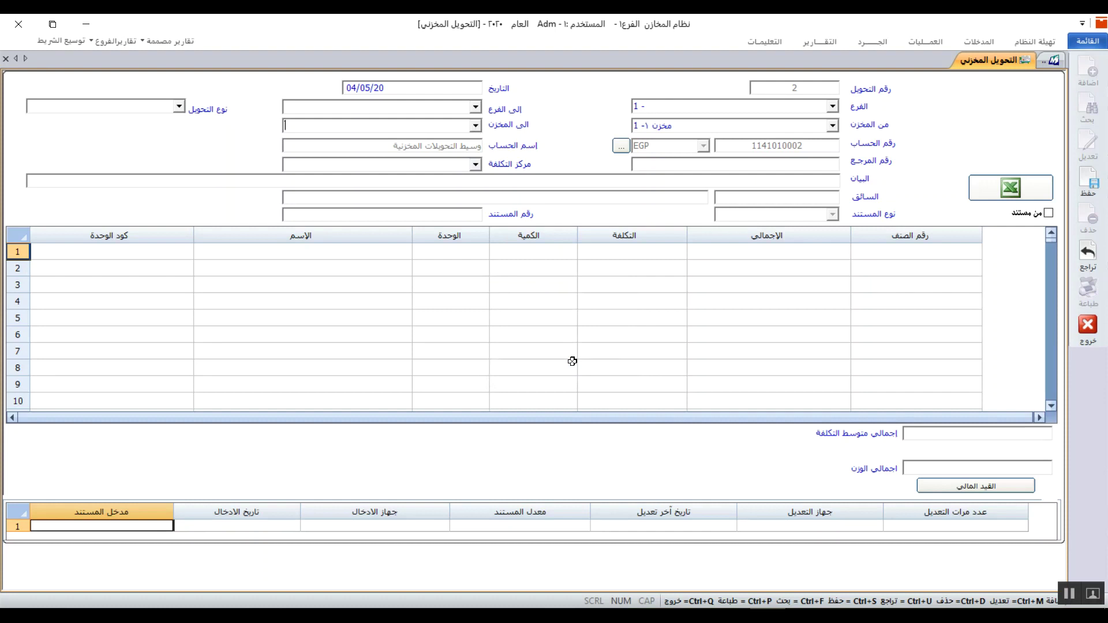
{"action": "type", "text": "2"}
{"action": "left_click", "coordinate": [476, 123]}
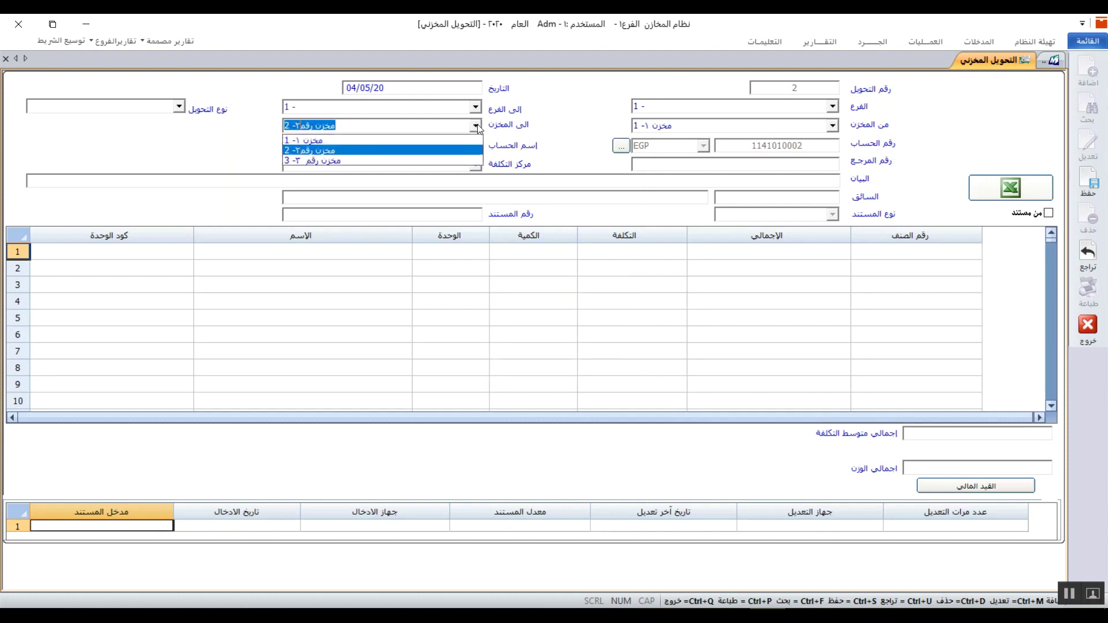
{"action": "left_click", "coordinate": [477, 124]}
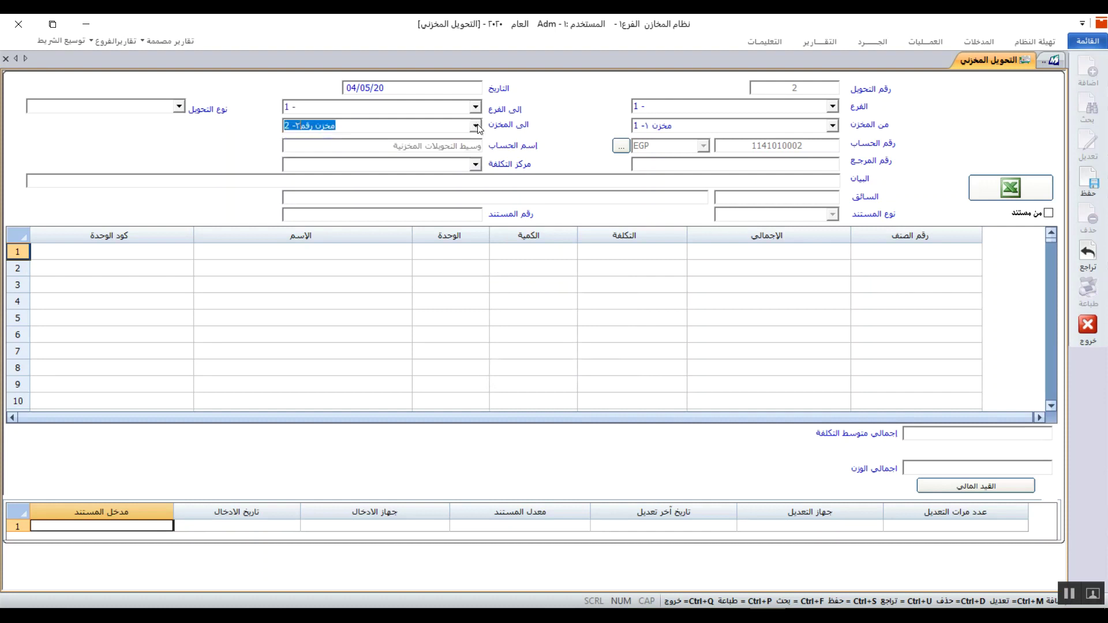
Enable the from-document option (من مستند) and set the document type (نوع المستند) to purchase request, طلب شراء.
{"action": "left_click", "coordinate": [1049, 214]}
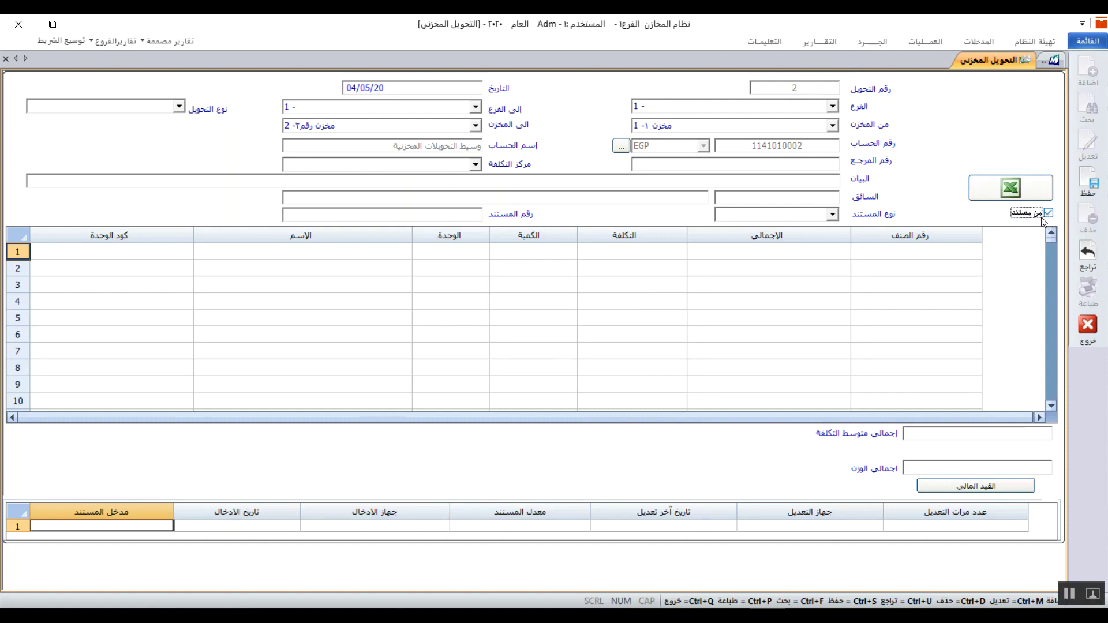
{"action": "left_click", "coordinate": [831, 216]}
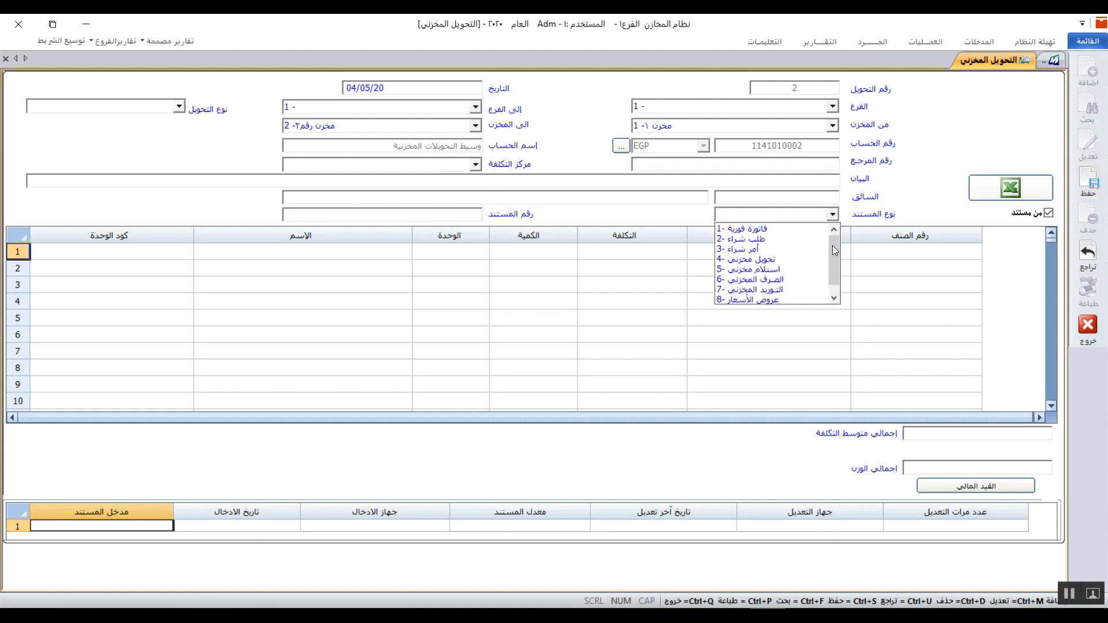
{"action": "scroll", "coordinate": [832, 247], "scroll_direction": "down", "scroll_amount": 1}
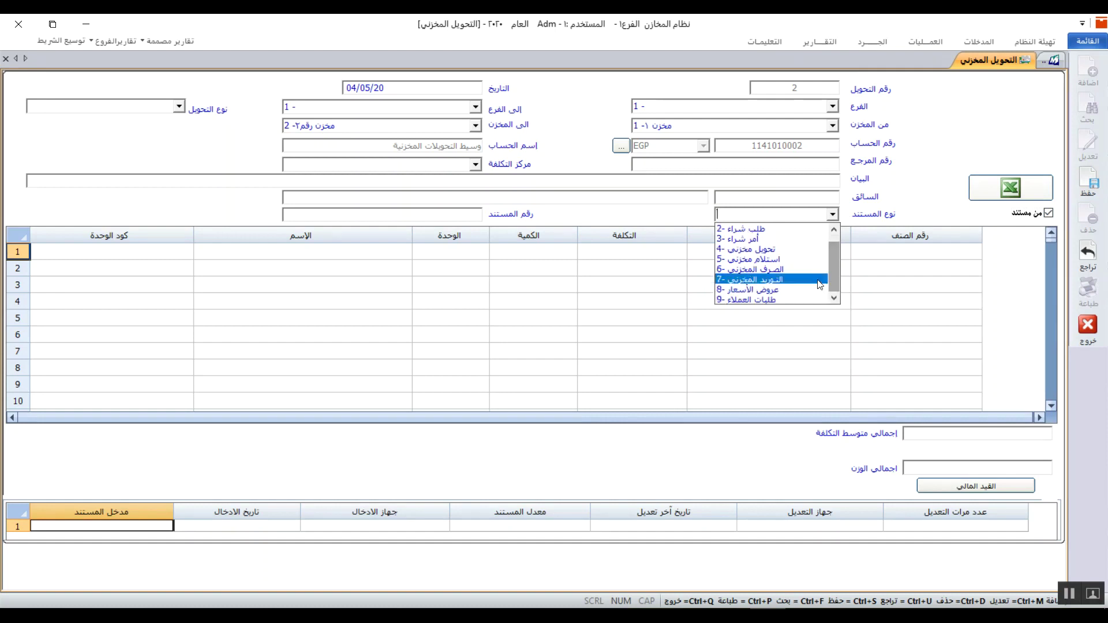
{"action": "right_click", "coordinate": [833, 241]}
{"action": "left_click", "coordinate": [832, 217]}
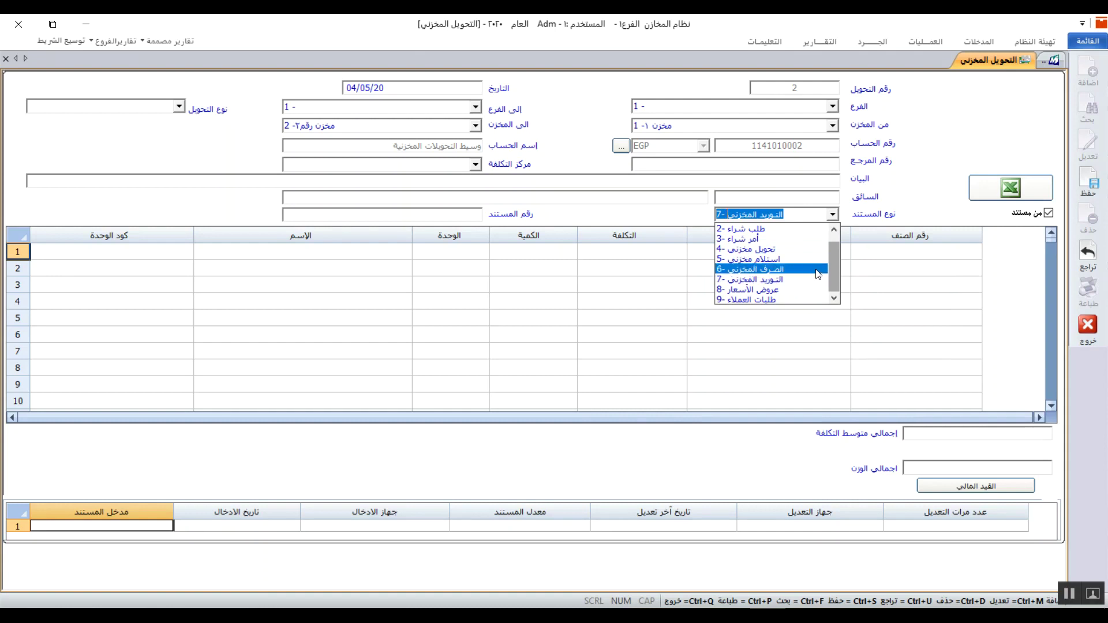
{"action": "right_click", "coordinate": [831, 272]}
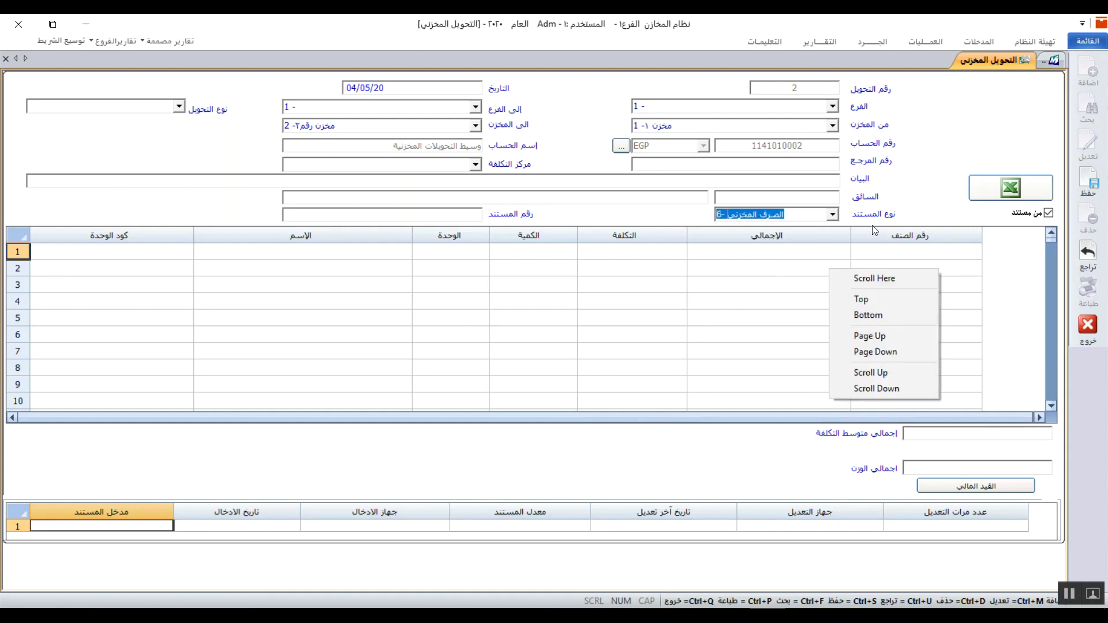
{"action": "left_click", "coordinate": [834, 215]}
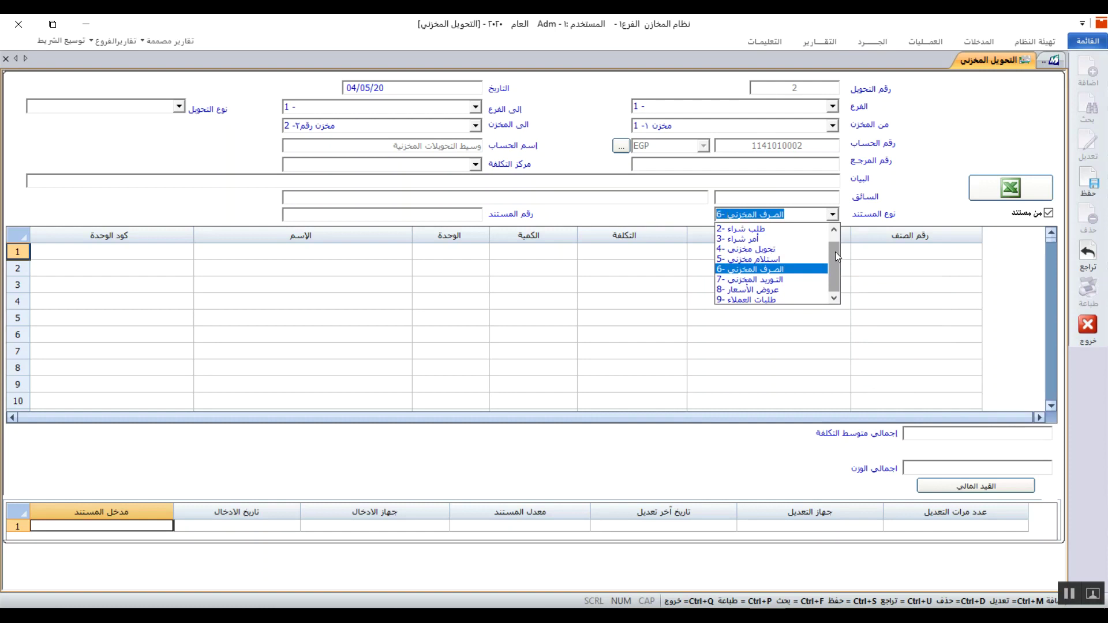
{"action": "right_click", "coordinate": [833, 231]}
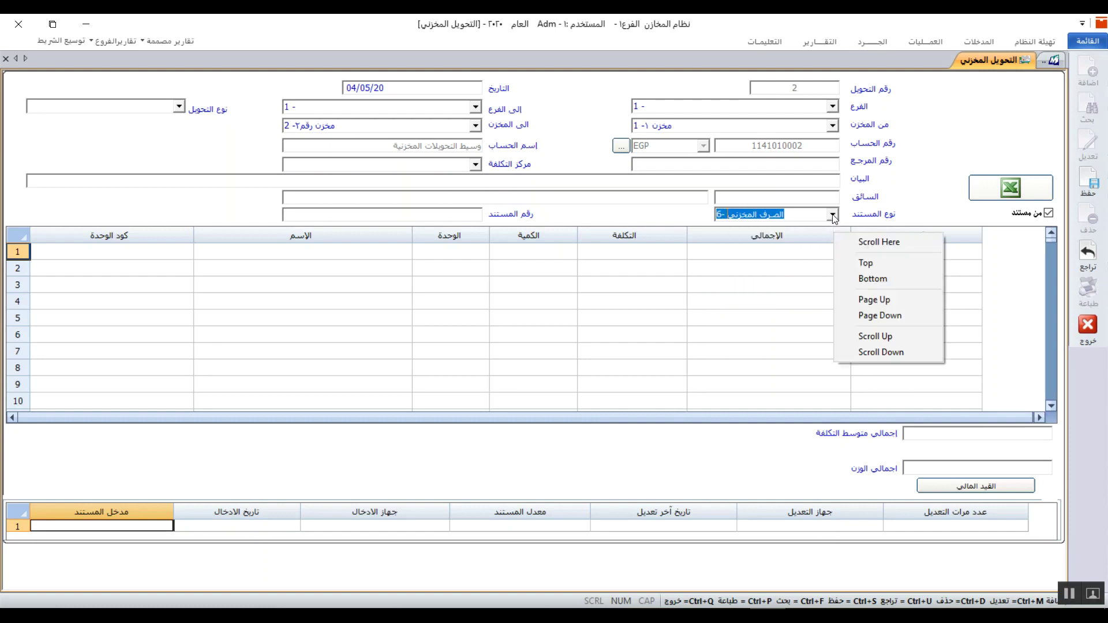
{"action": "left_click", "coordinate": [833, 214]}
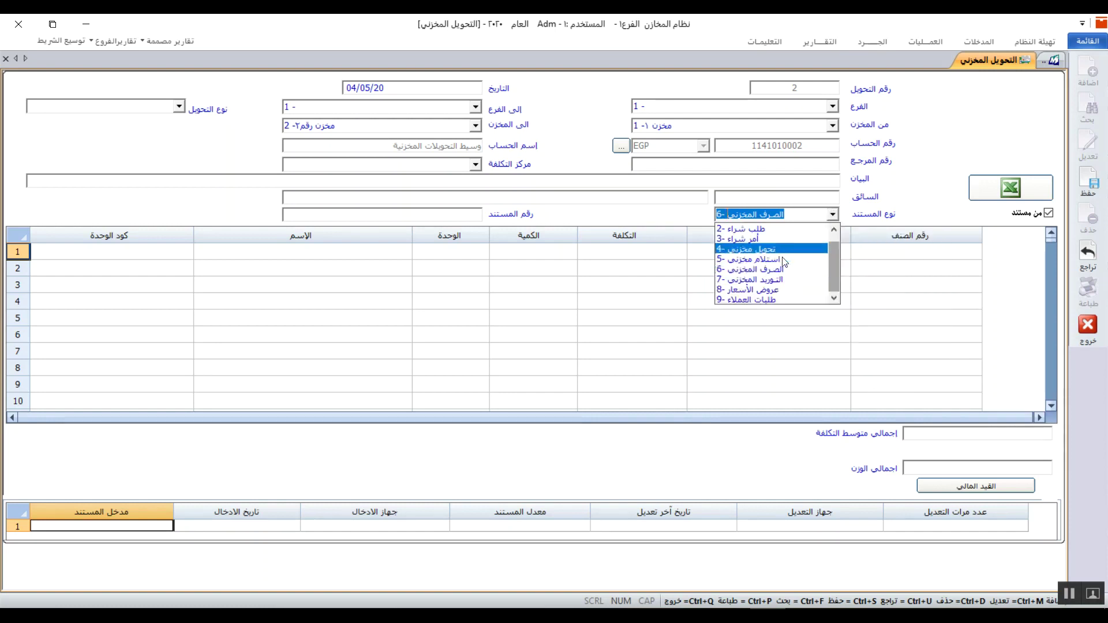
{"action": "left_click_drag", "start_coordinate": [835, 252], "coordinate": [832, 230]}
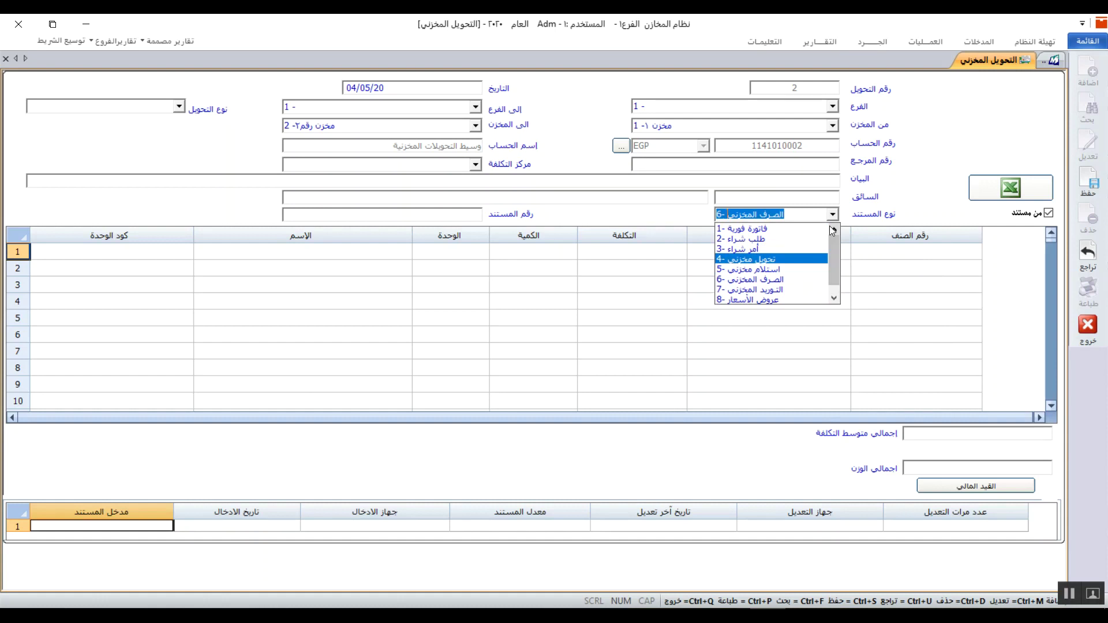
{"action": "left_click", "coordinate": [785, 247]}
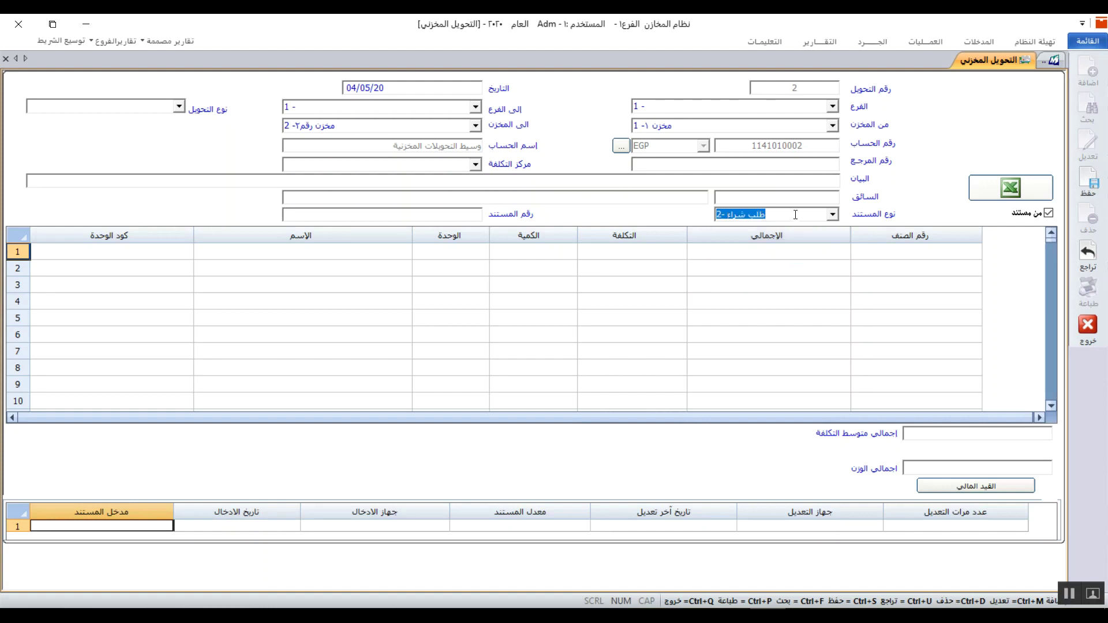
Look up the available purchase request numbers for the document number field (رقم المستند), then dismiss the list.
{"action": "left_click", "coordinate": [474, 216]}
{"action": "double_click", "coordinate": [474, 216]}
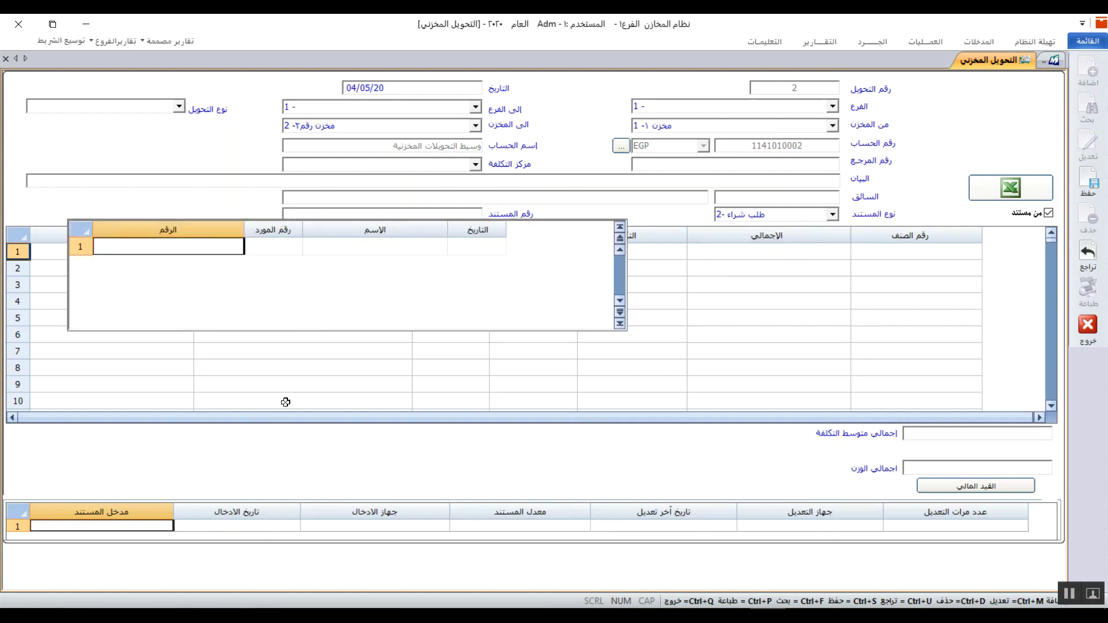
{"action": "left_click", "coordinate": [464, 382]}
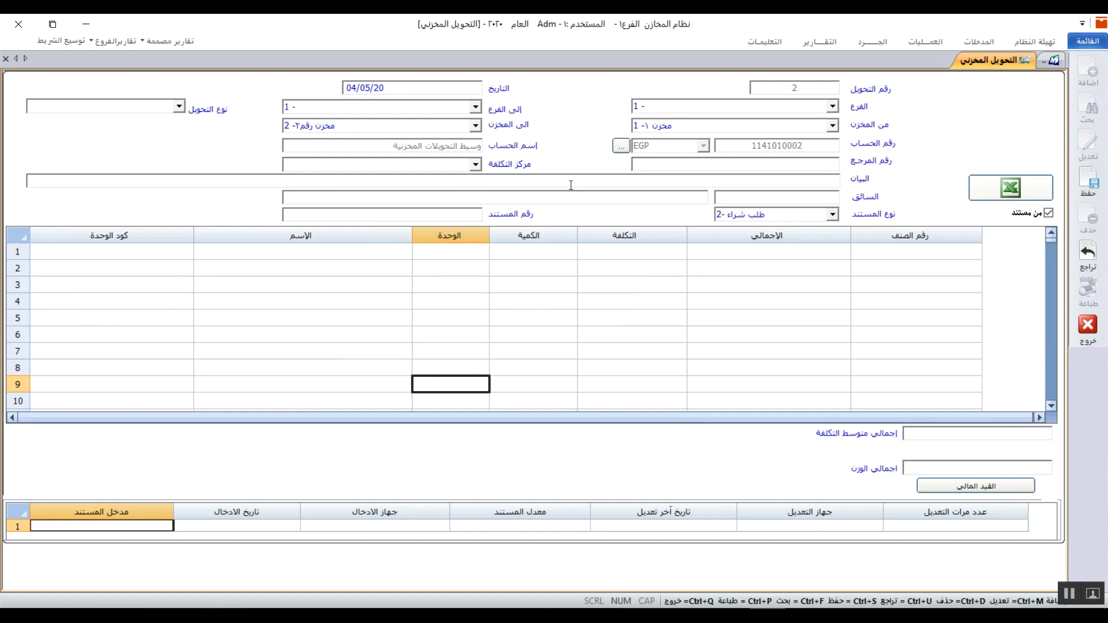
Disable the from-document option and close the transfer without saving it.
{"action": "left_click", "coordinate": [1048, 214]}
{"action": "left_click", "coordinate": [7, 59]}
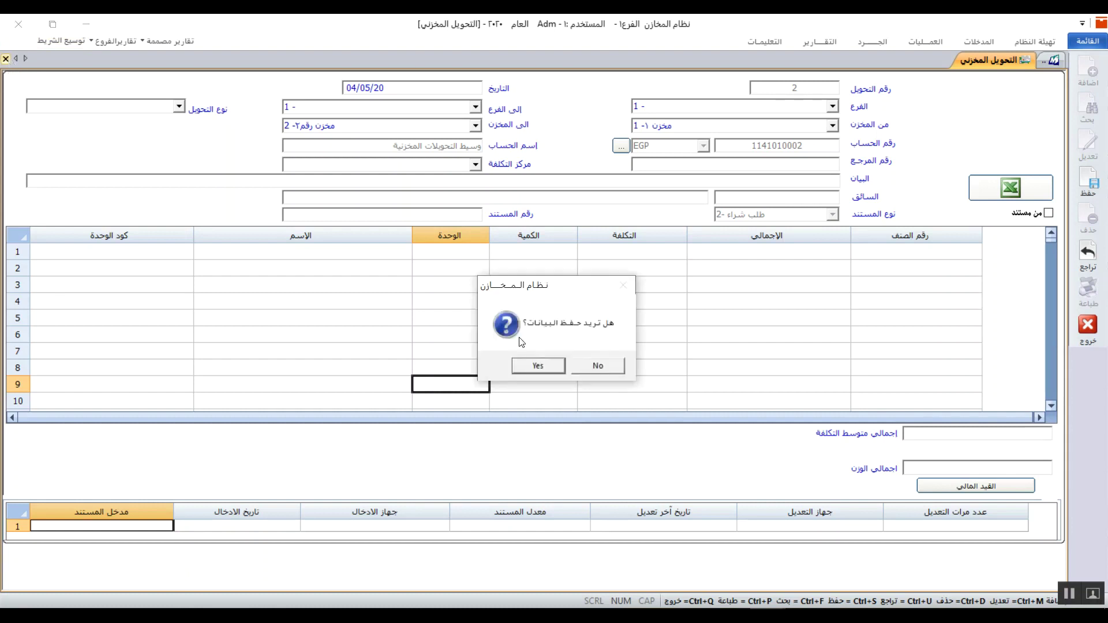
{"action": "left_click", "coordinate": [596, 367]}
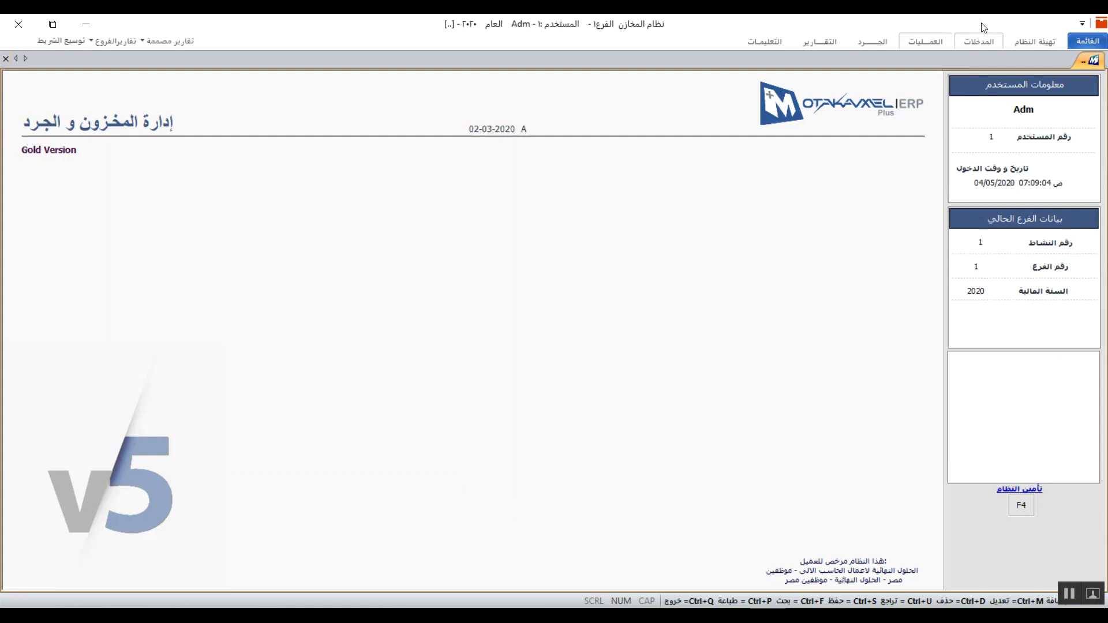
Open the warehouse receipt operation (الاستلام المخزني) and start a new receipt record.
{"action": "left_click", "coordinate": [936, 44]}
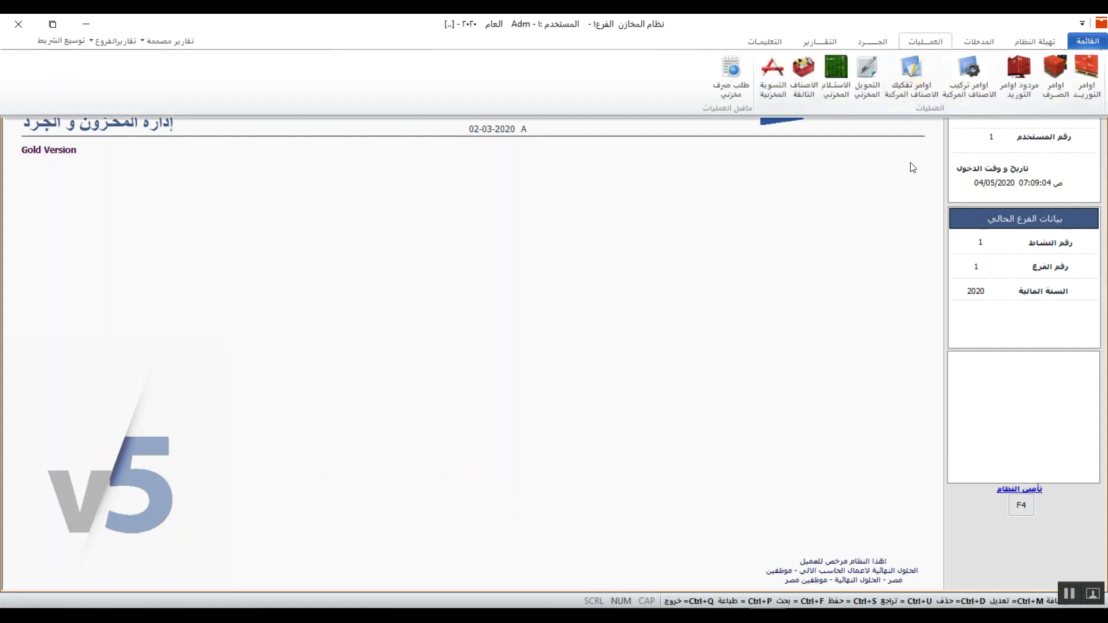
{"action": "left_click", "coordinate": [843, 89]}
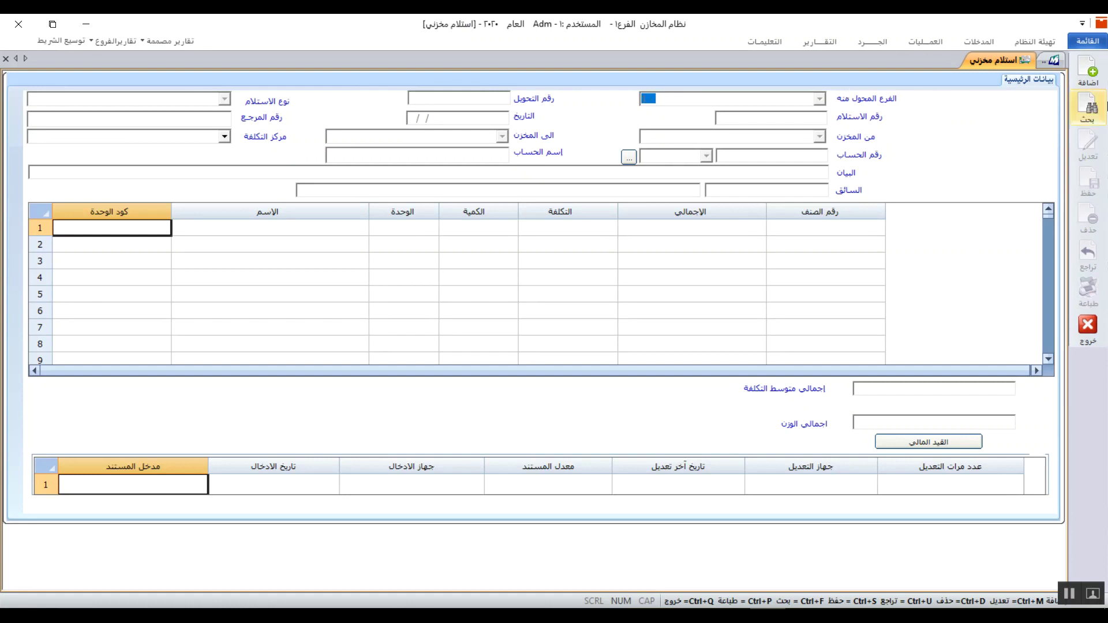
{"action": "left_click", "coordinate": [1095, 75]}
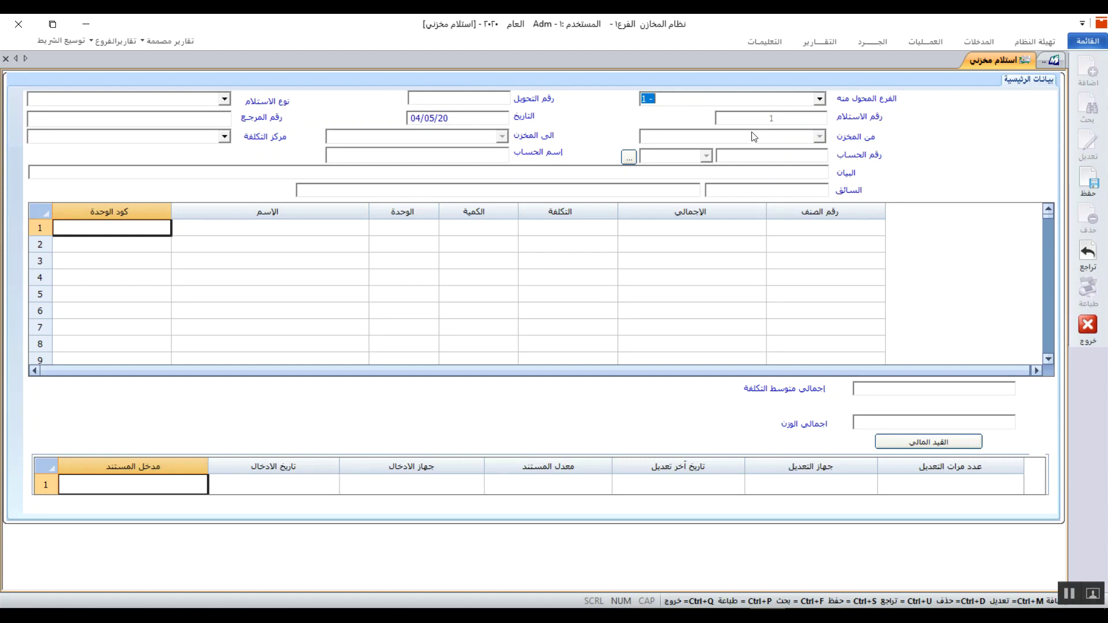
Load transfer number 1 dated 04/05/2020 into the receipt from the transfer number lookup and save the receipt.
{"action": "left_click", "coordinate": [495, 97]}
{"action": "double_click", "coordinate": [495, 97]}
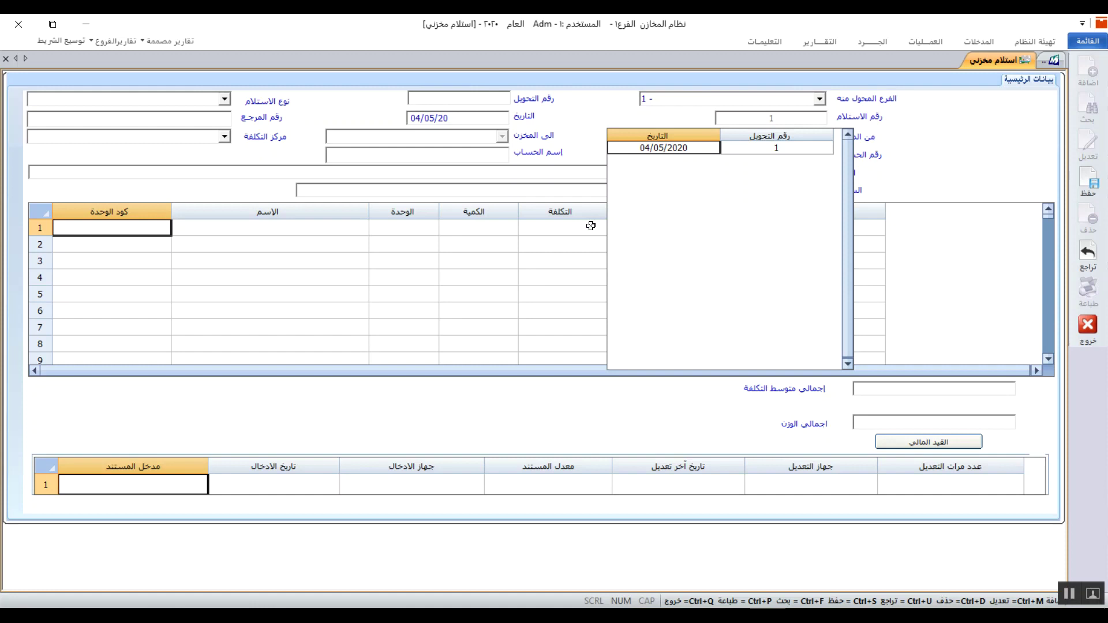
{"action": "double_click", "coordinate": [757, 150]}
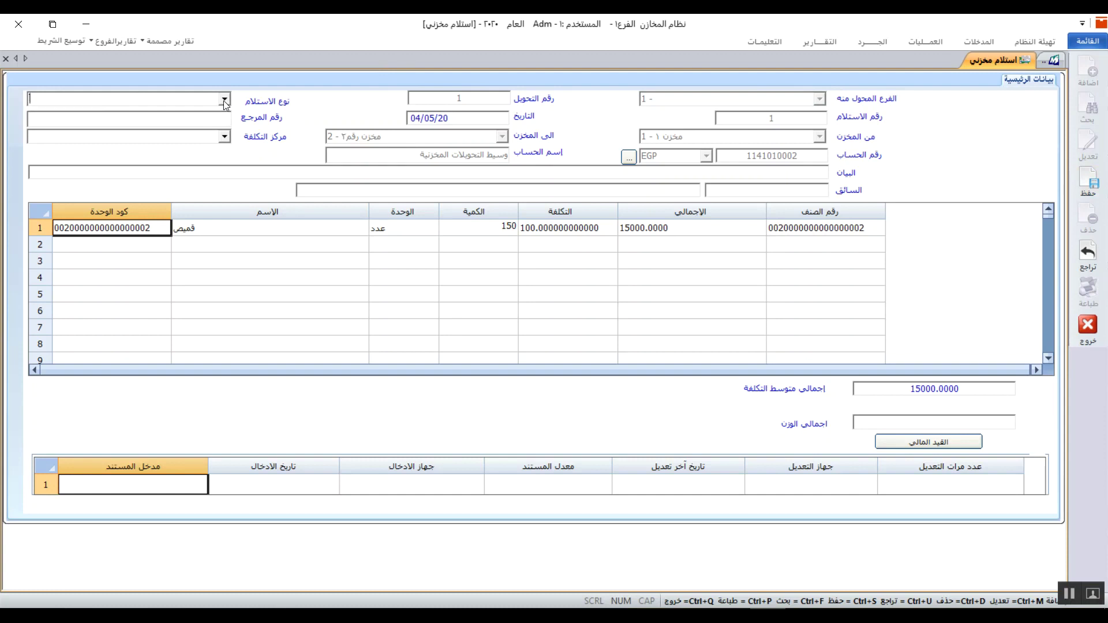
{"action": "left_click", "coordinate": [225, 138]}
{"action": "left_click", "coordinate": [225, 138]}
{"action": "left_click", "coordinate": [1084, 184]}
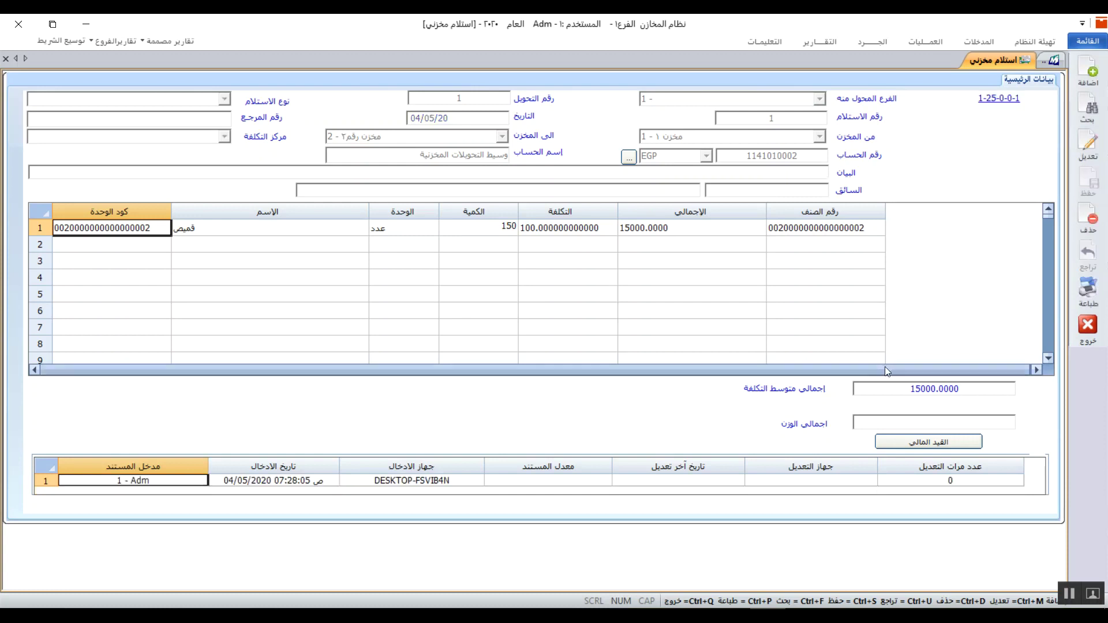
Examine the accounts in the saved receipt's financial entry (القيد المالي), then close the entry and the receipt screen.
{"action": "left_click", "coordinate": [921, 449]}
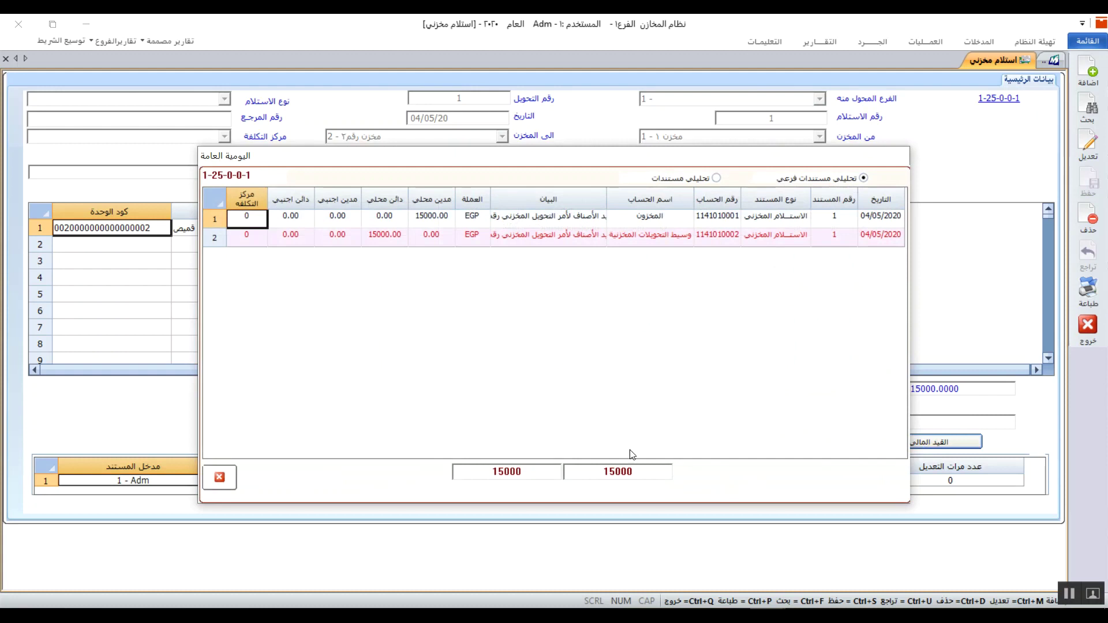
{"action": "left_click", "coordinate": [670, 222]}
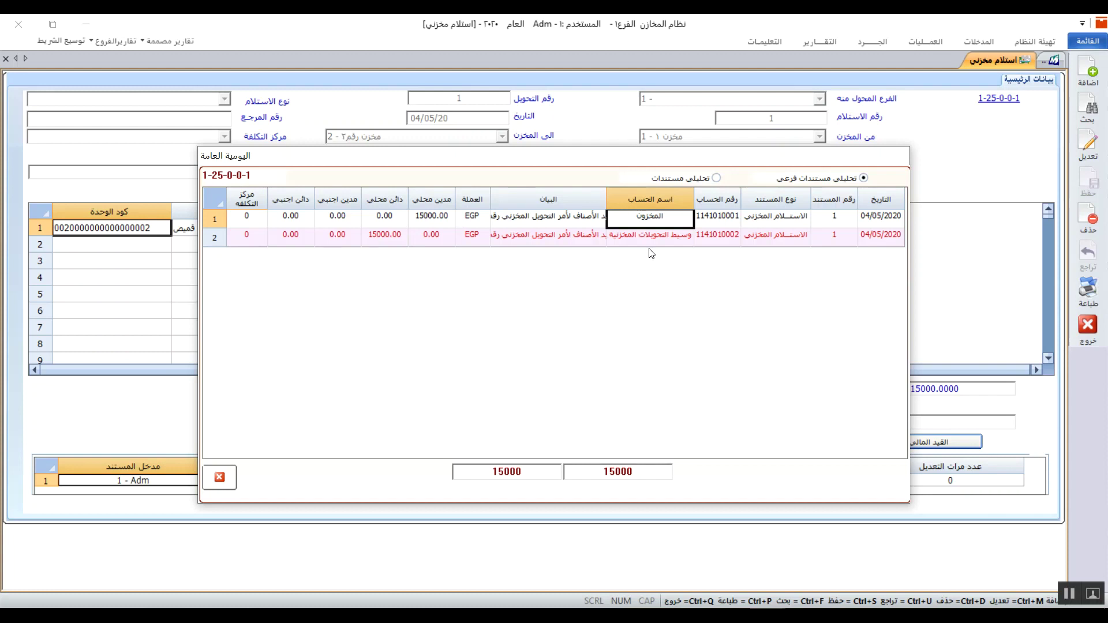
{"action": "left_click", "coordinate": [218, 479]}
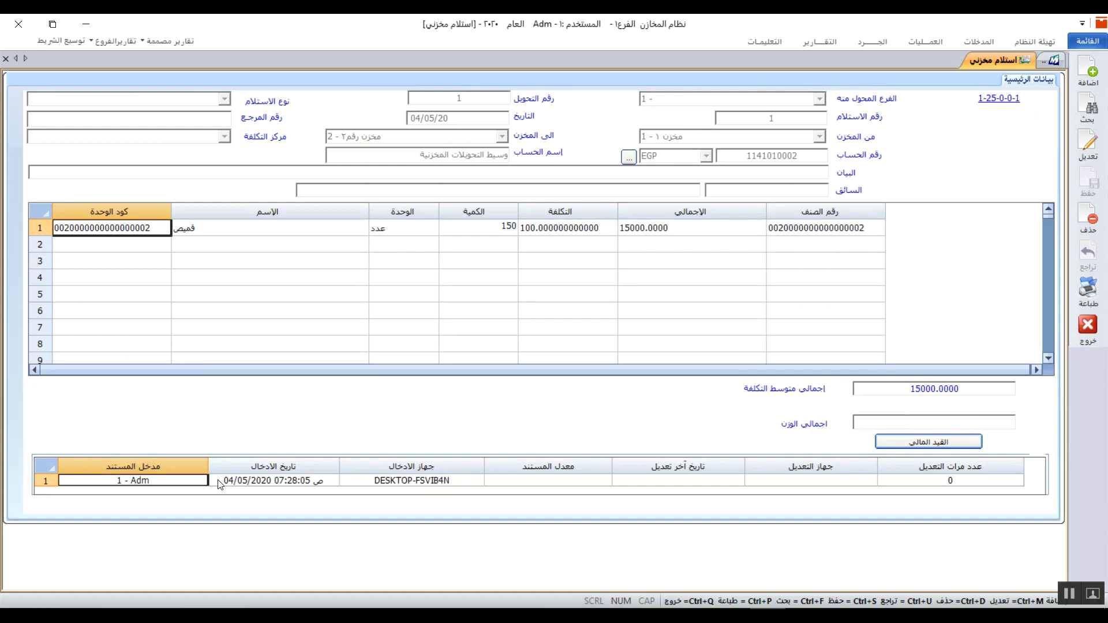
{"action": "left_click", "coordinate": [6, 58]}
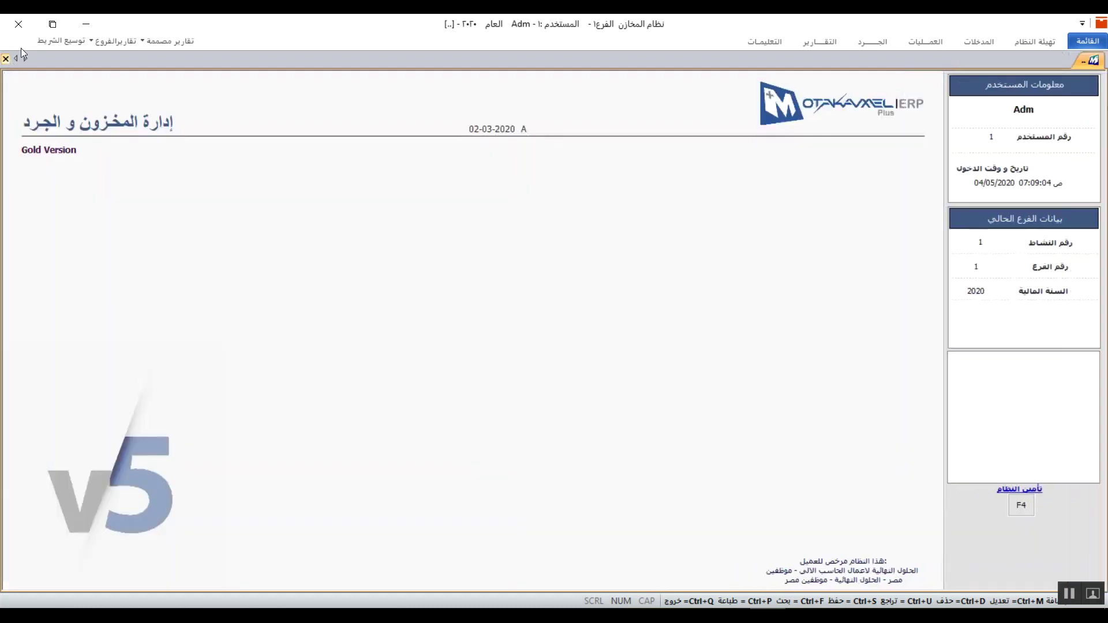
Open the damaged items operation (الأصناف التالفة) and start a new record.
{"action": "left_click", "coordinate": [930, 42]}
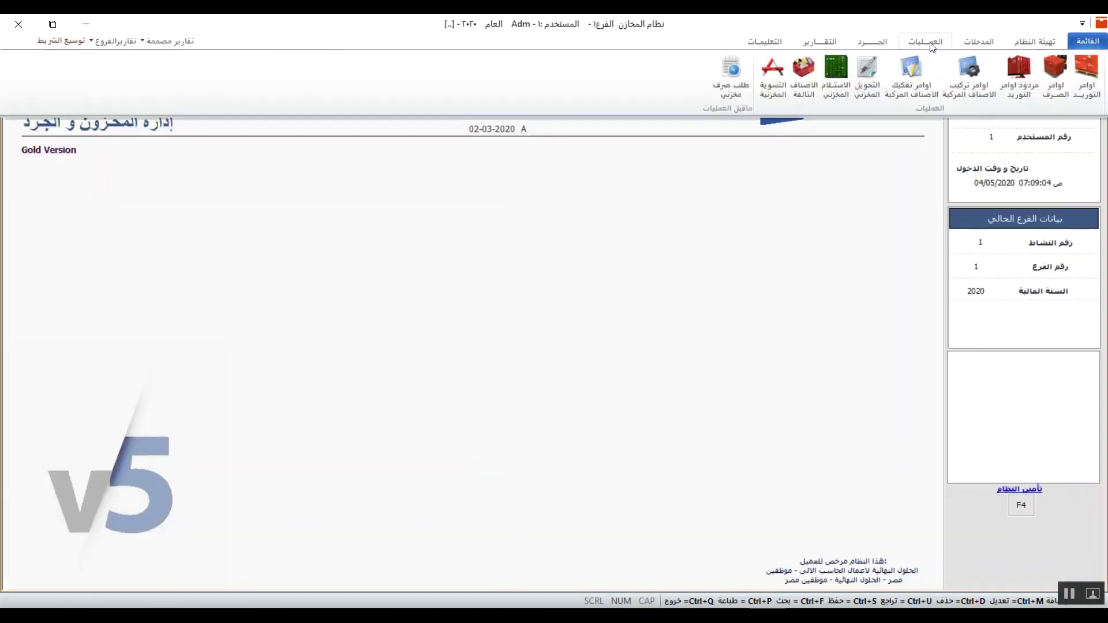
{"action": "left_click", "coordinate": [804, 65]}
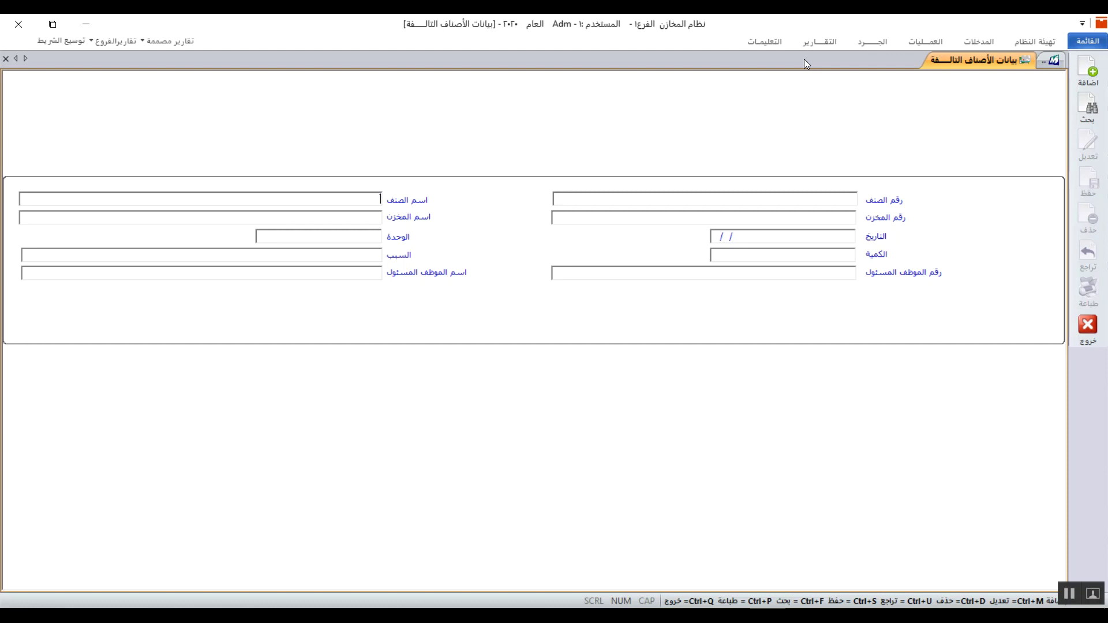
{"action": "left_click", "coordinate": [1087, 78]}
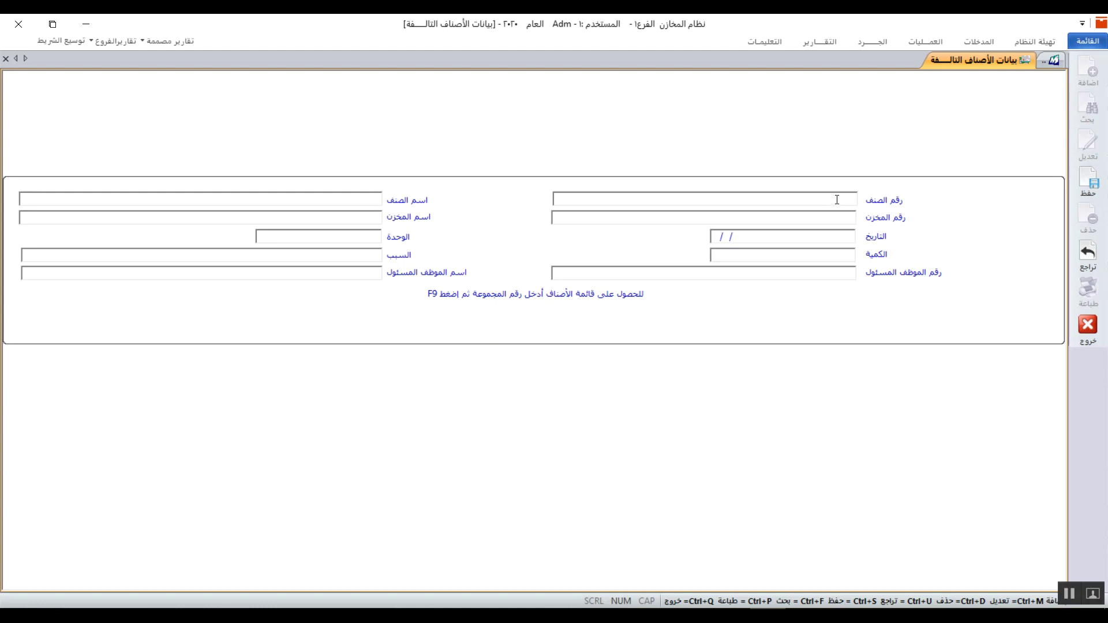
Choose item جوانتي and warehouse 1 (مخزن ١) from the lookups for the damaged item record.
{"action": "key", "text": "F9"}
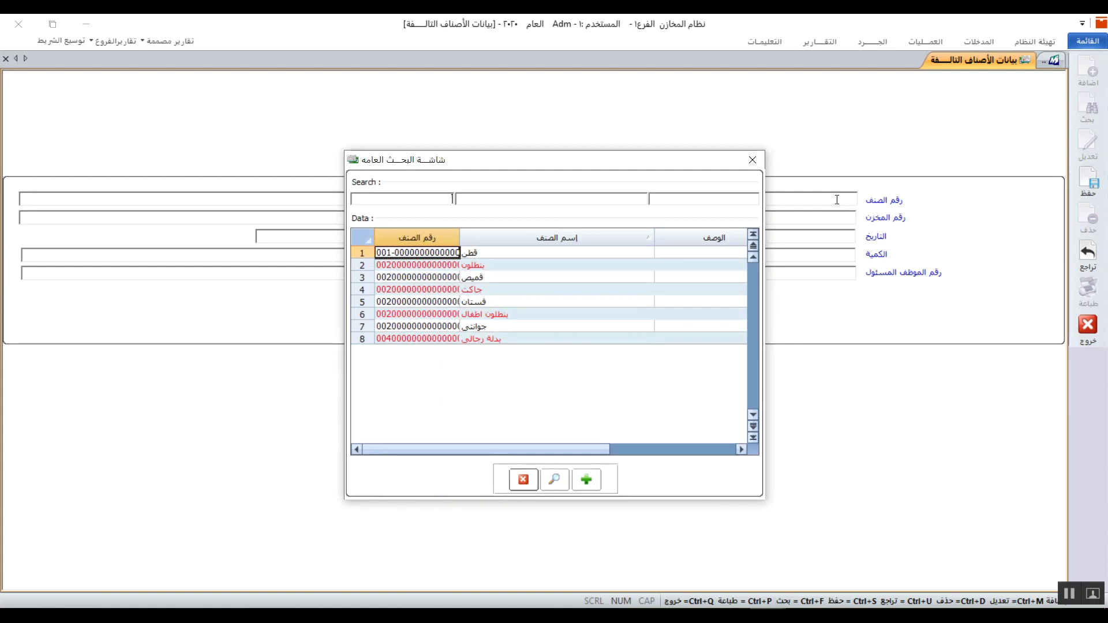
{"action": "left_click", "coordinate": [451, 328]}
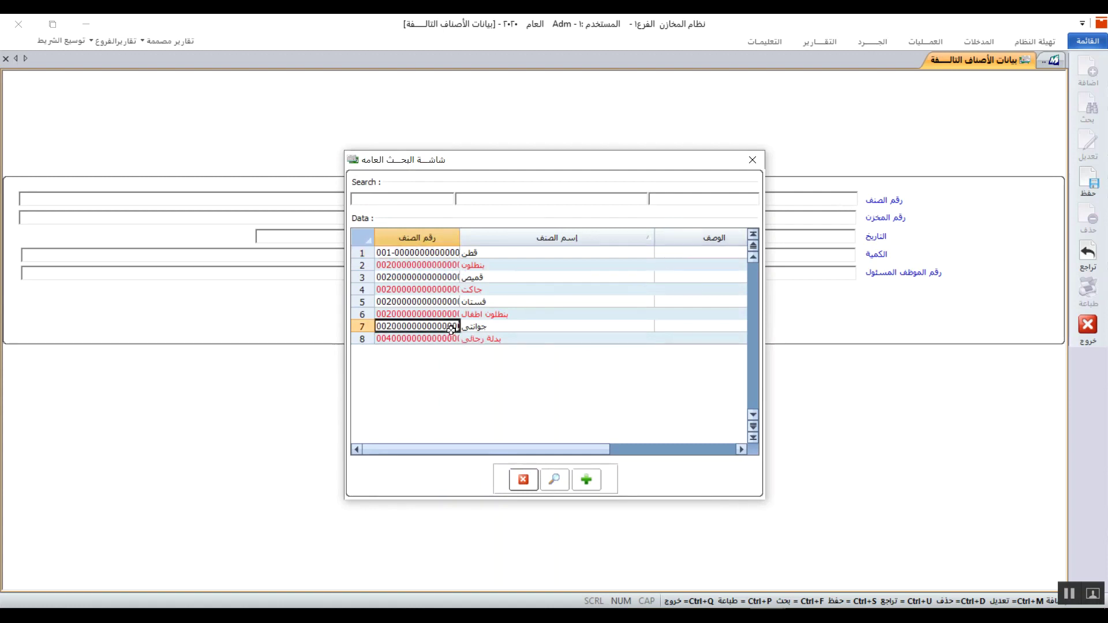
{"action": "double_click", "coordinate": [451, 328]}
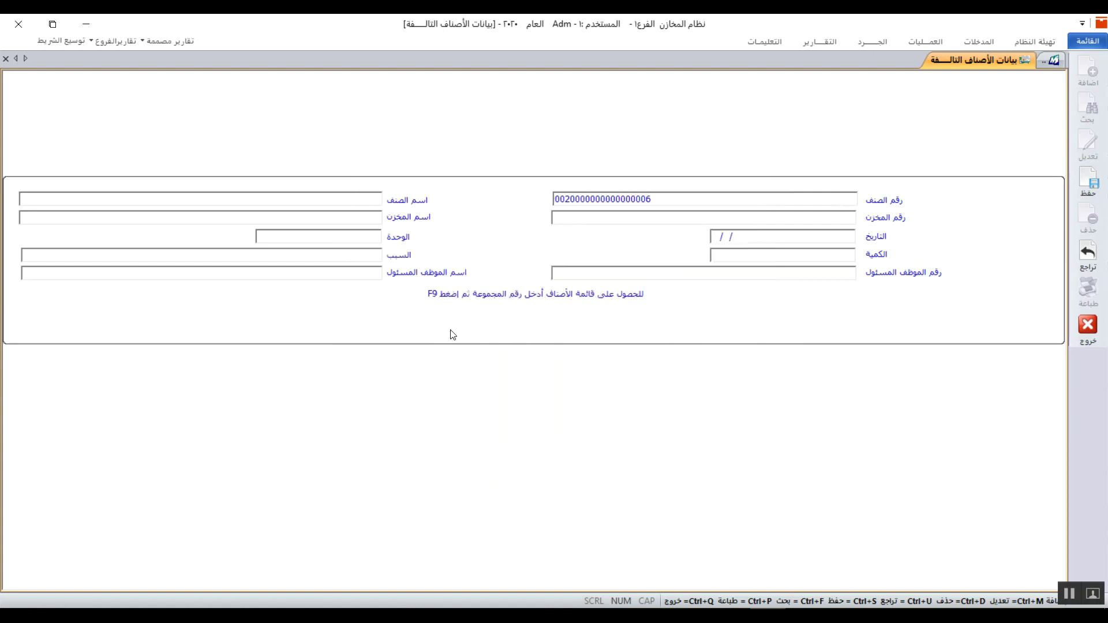
{"action": "key", "text": "Return"}
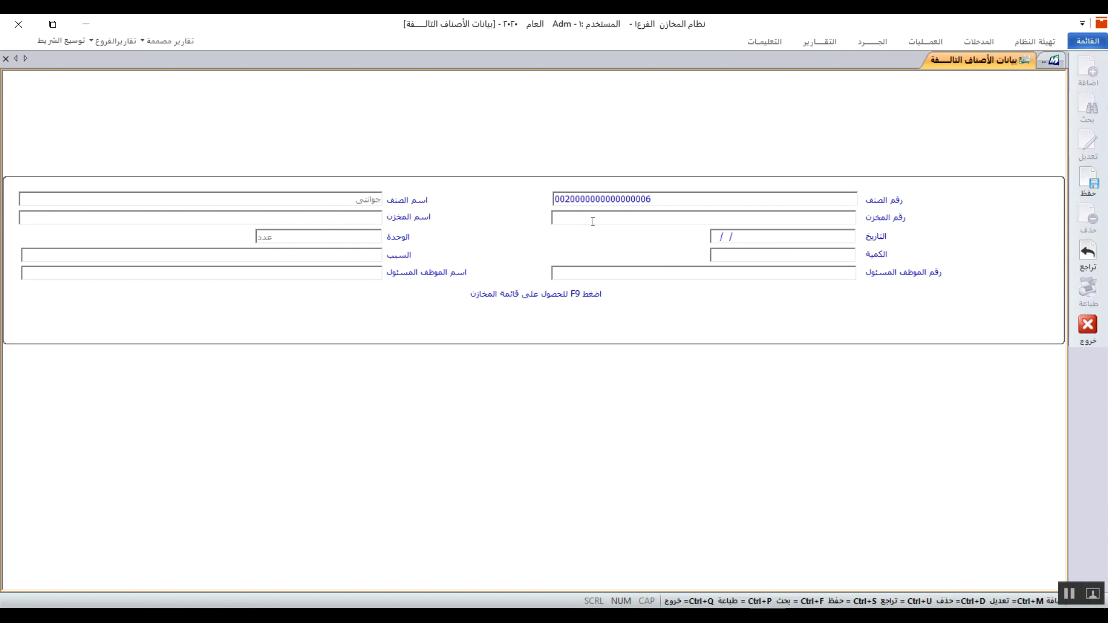
{"action": "key", "text": "F9"}
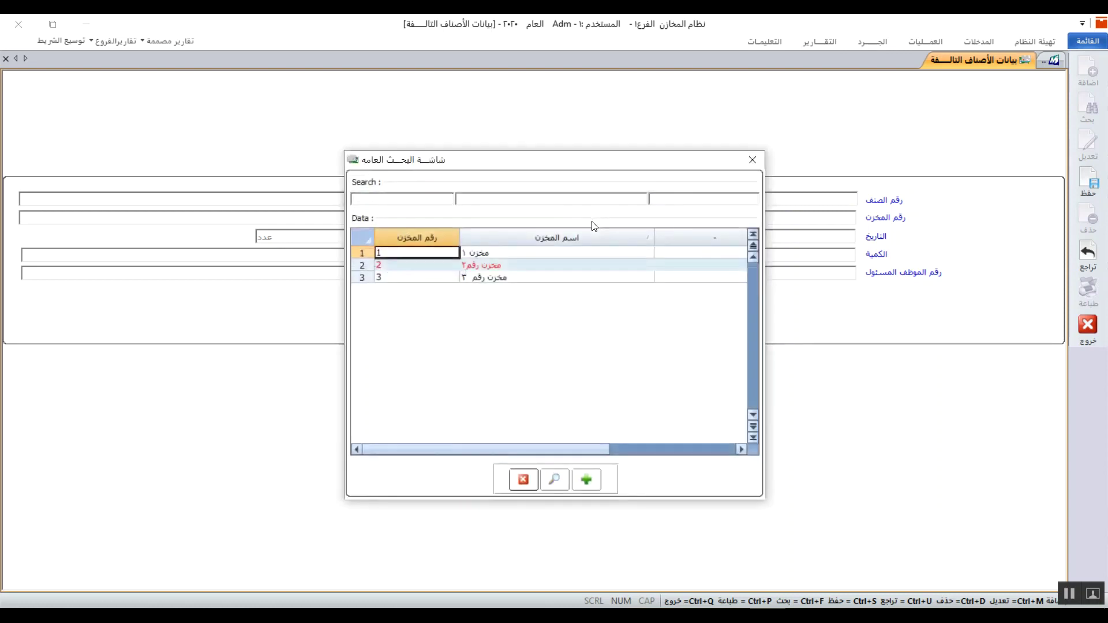
{"action": "double_click", "coordinate": [432, 253]}
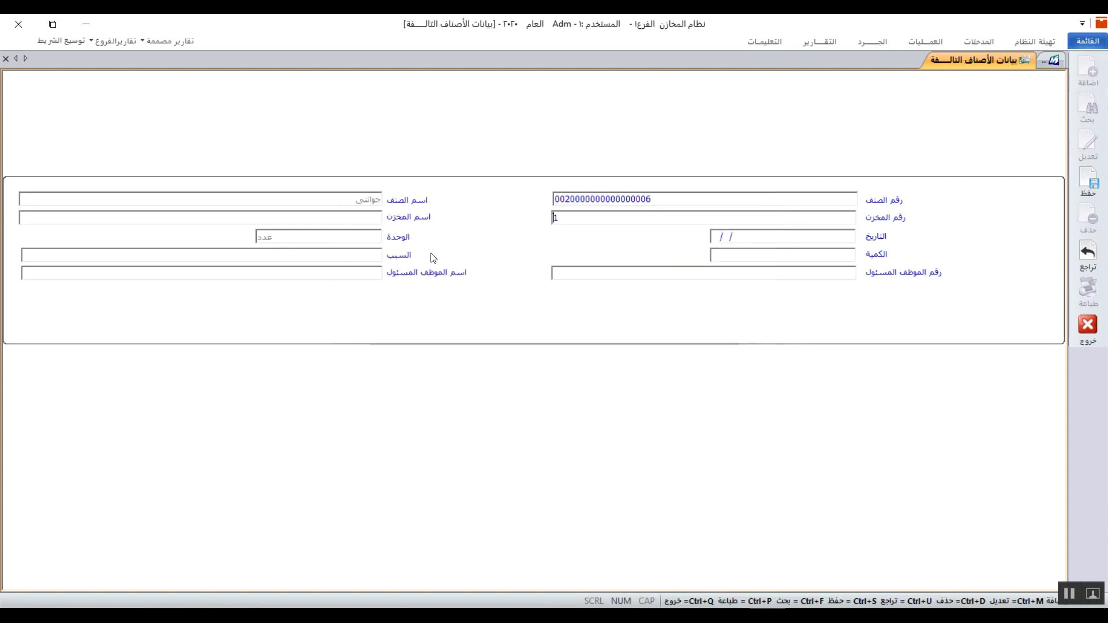
{"action": "key", "text": "Return"}
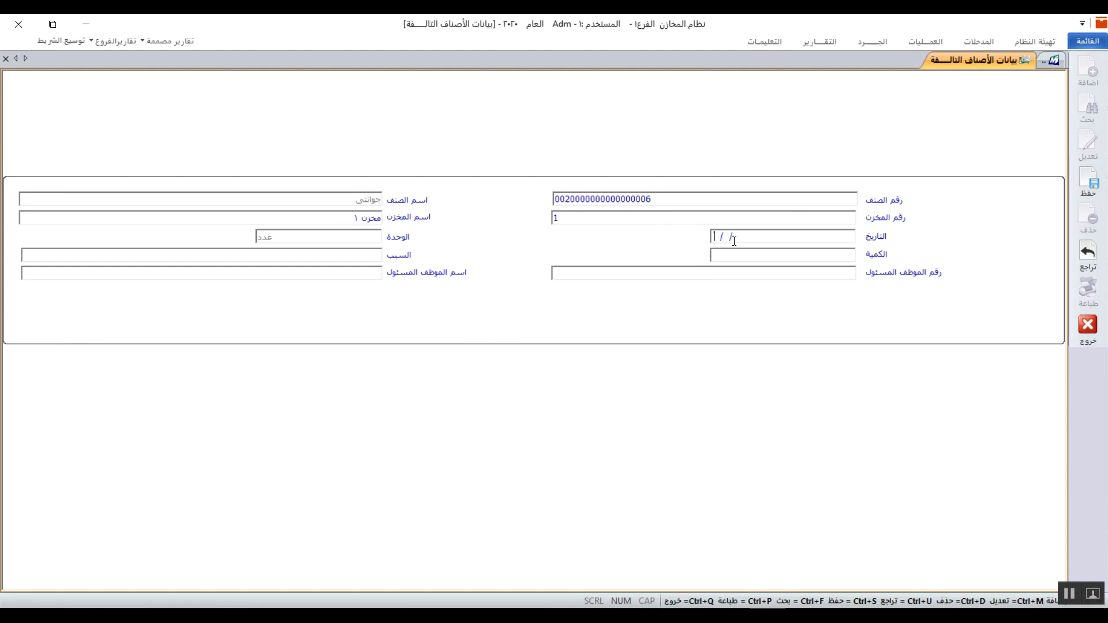
Set the damaged item record's date to 03/05/20 and its quantity to 15.
{"action": "type", "text": "3"}
{"action": "key", "text": "BackSpace"}
{"action": "type", "text": "030520"}
{"action": "left_click", "coordinate": [790, 255]}
{"action": "type", "text": "15,[,]"}
{"action": "key", "text": "BackSpace"}
{"action": "key", "text": "BackSpace"}
{"action": "key", "text": "BackSpace"}
{"action": "key", "text": "BackSpace"}
Enter the damage reason "سوء تخزين لقلة عدد الرفوف بالمخزن", then save the record and close the damaged items screen.
{"action": "type", "text": "s,x jo.dk"}
{"action": "key", "text": "BackSpace"}
{"action": "key", "text": "BackSpace"}
{"action": "key", "text": "BackSpace"}
{"action": "key", "text": "BackSpace"}
{"action": "key", "text": "BackSpace"}
{"action": "key", "text": "BackSpace"}
{"action": "key", "text": "BackSpace"}
{"action": "key", "text": "BackSpace"}
{"action": "key", "text": "BackSpace"}
{"action": "type", "text": "سوء تخزين"}
{"action": "key", "text": "BackSpace"}
{"action": "key", "text": "BackSpace"}
{"action": "key", "text": "BackSpace"}
{"action": "type", "text": "زين لقلة عدد الرفوف بالمخزن"}
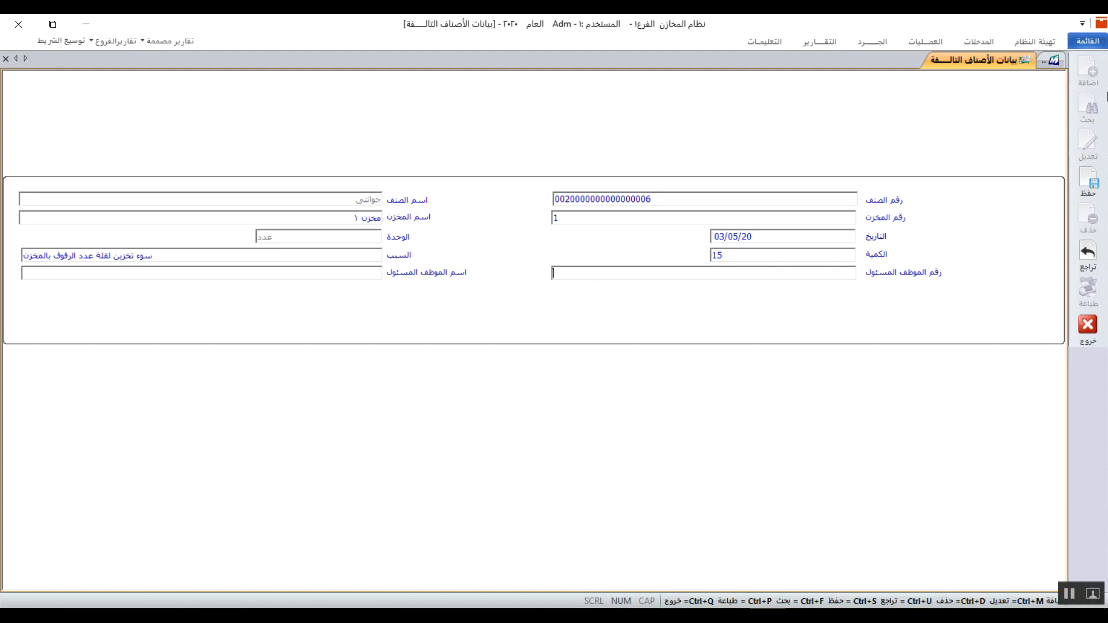
{"action": "left_click", "coordinate": [1078, 171]}
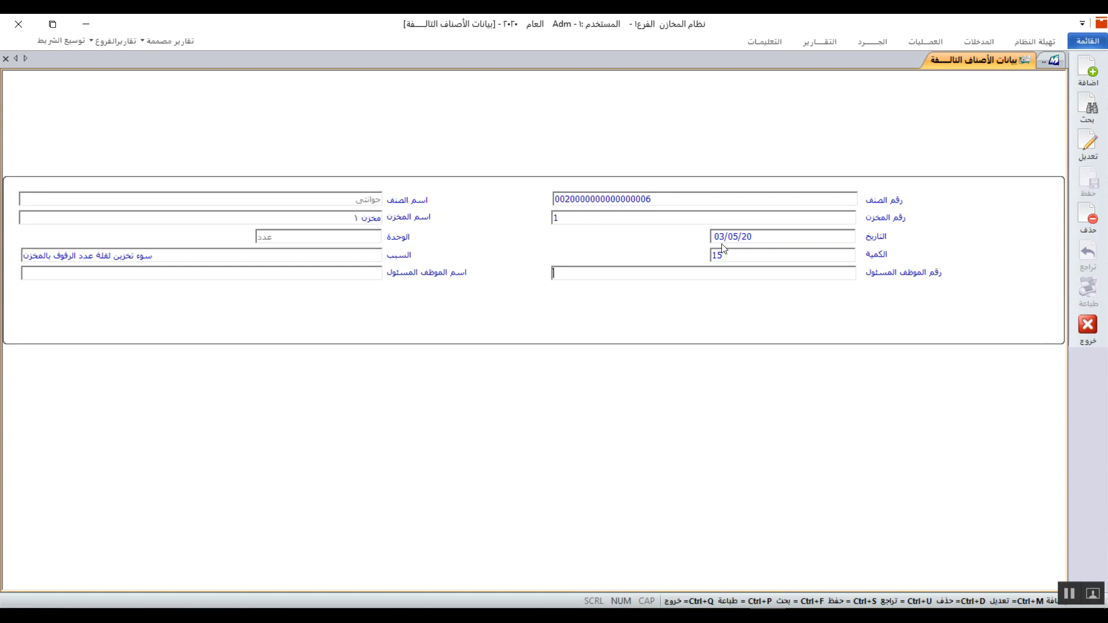
{"action": "left_click", "coordinate": [6, 58]}
Open the warehouse adjustment operation (التسوية المخزنية) and start a new adjustment document.
{"action": "left_click", "coordinate": [923, 42]}
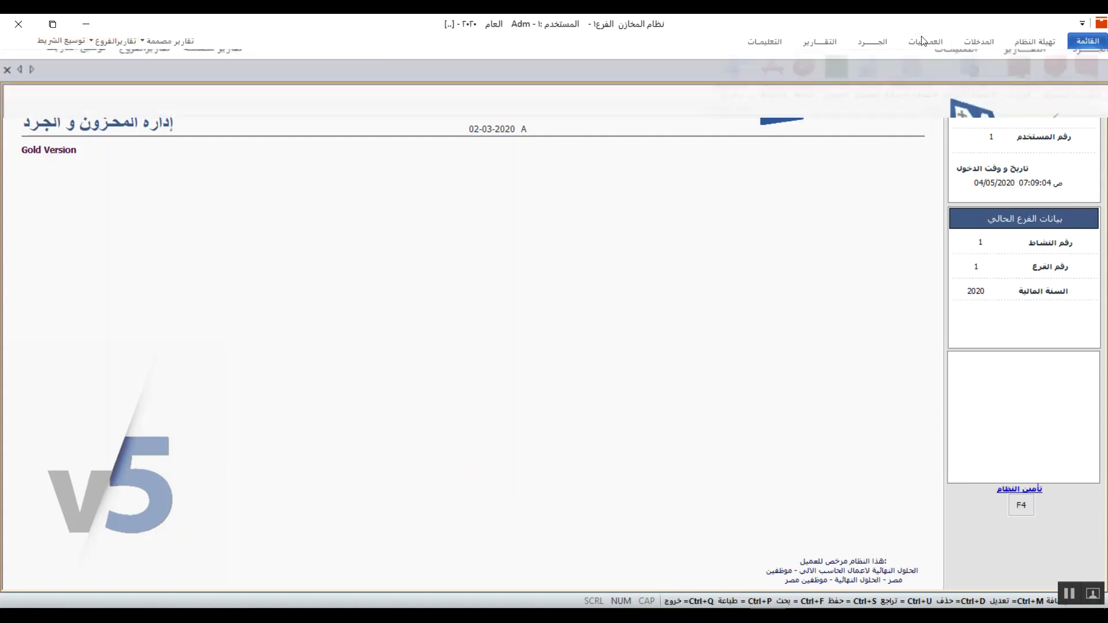
{"action": "left_click", "coordinate": [776, 71]}
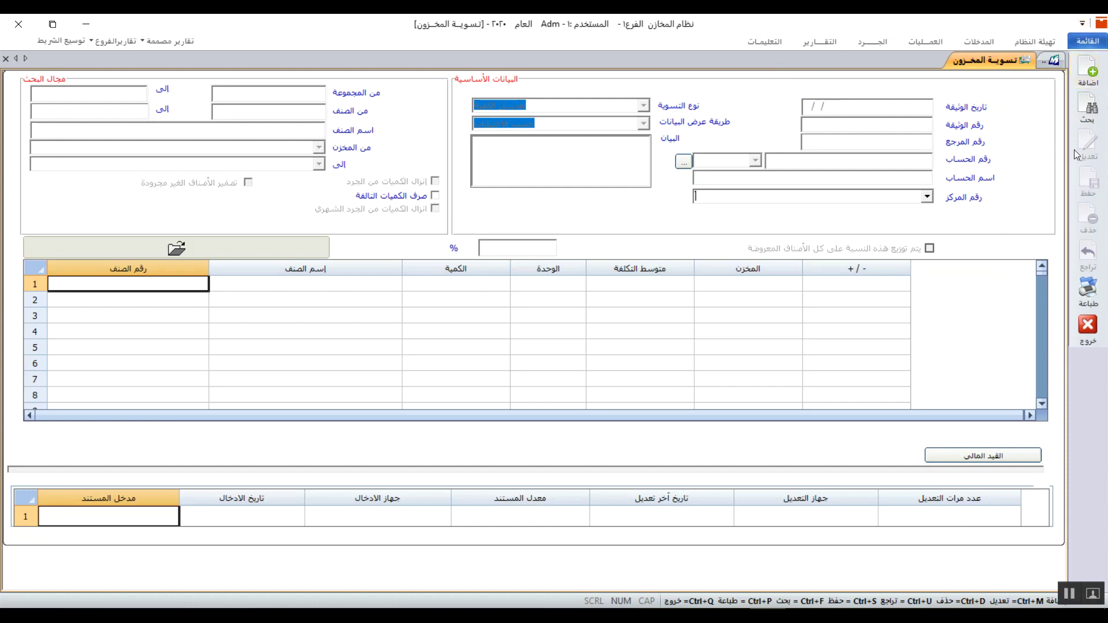
{"action": "left_click", "coordinate": [1092, 78]}
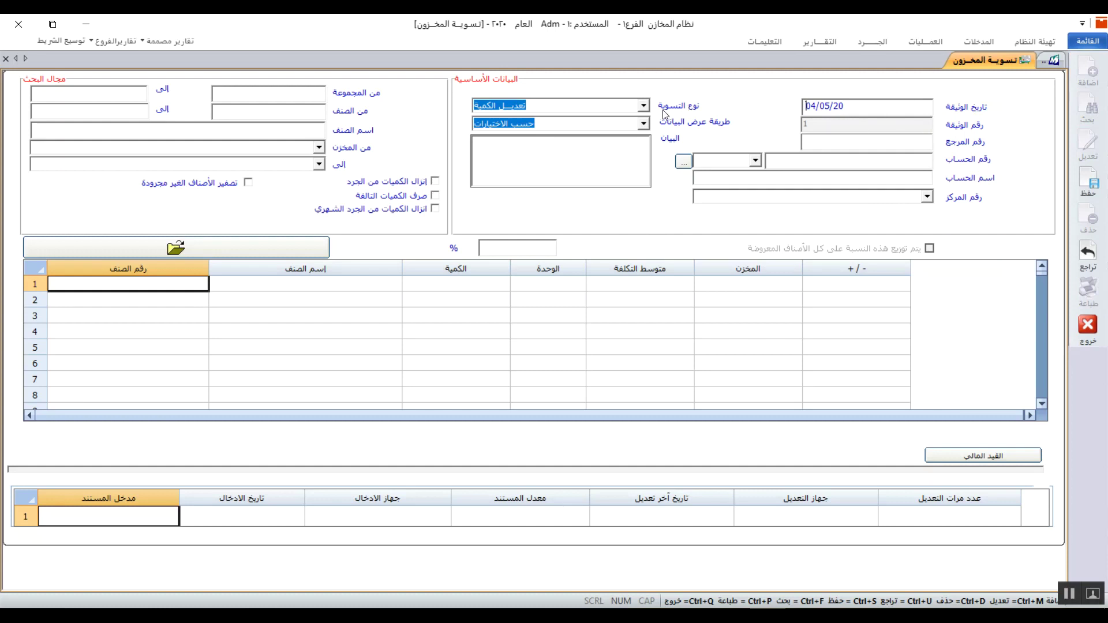
Set the adjustment type to تعديل الكمية and the data display method to حسب الاختيارات.
{"action": "left_click", "coordinate": [644, 106]}
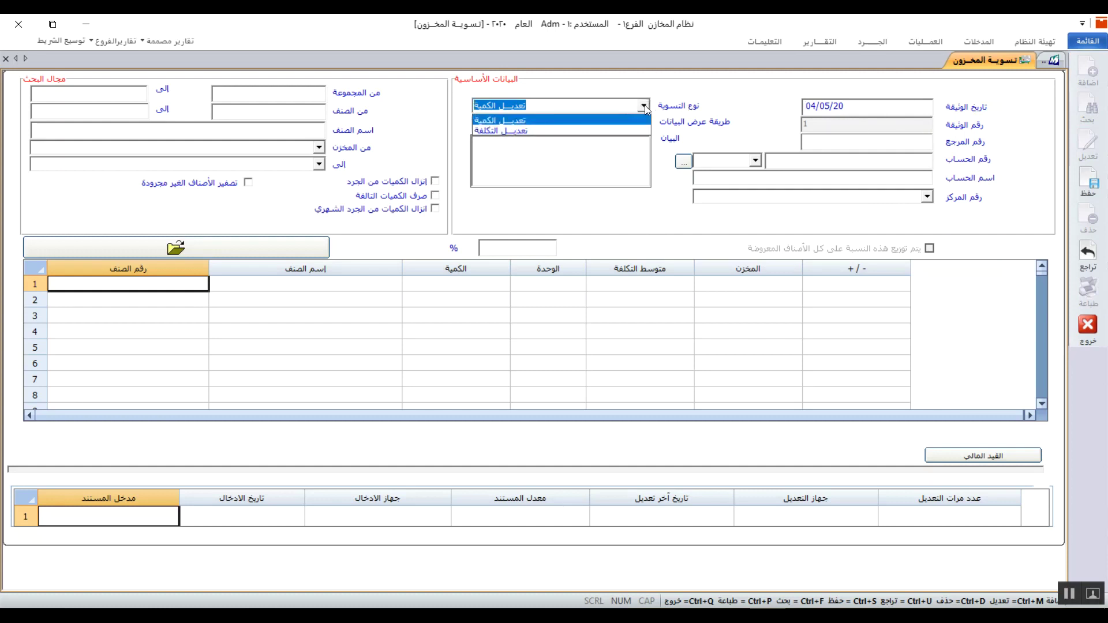
{"action": "left_click", "coordinate": [551, 125]}
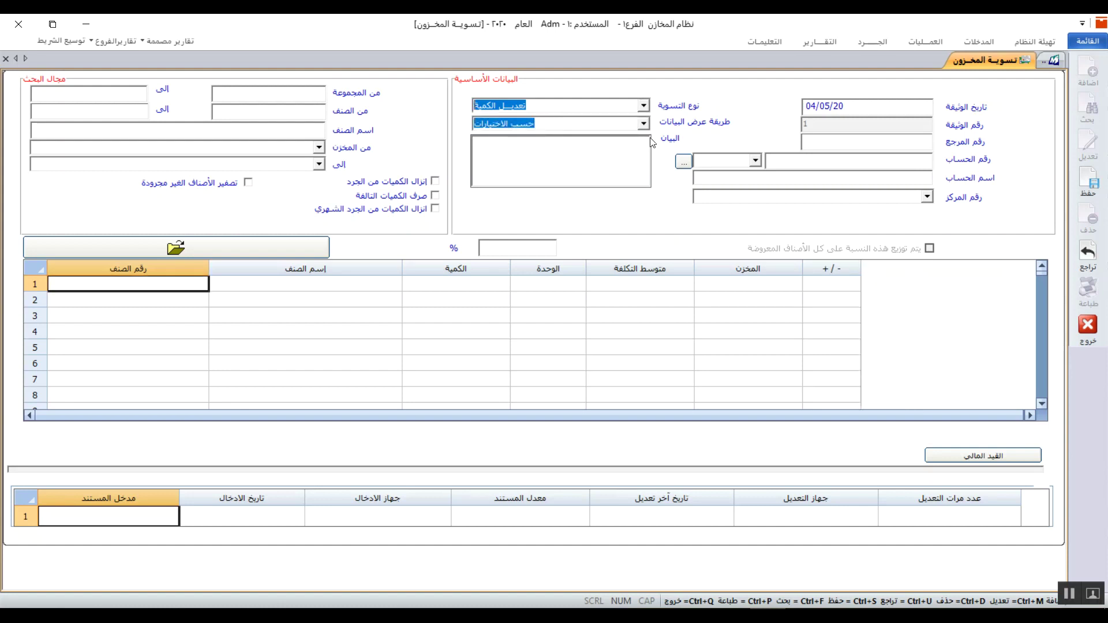
{"action": "left_click", "coordinate": [643, 123]}
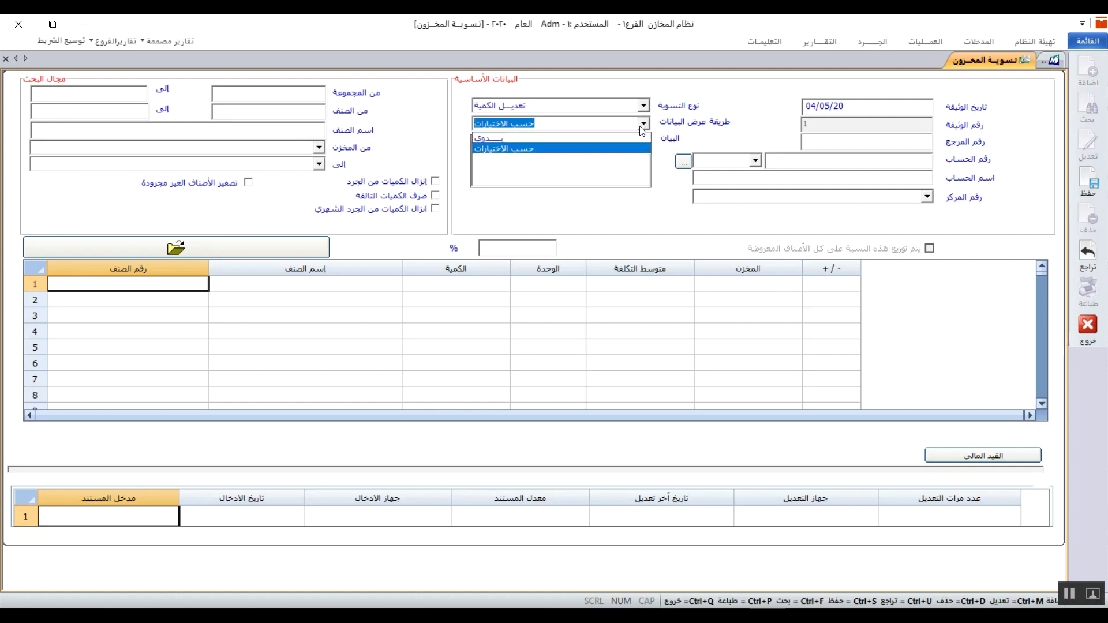
{"action": "left_click", "coordinate": [592, 140]}
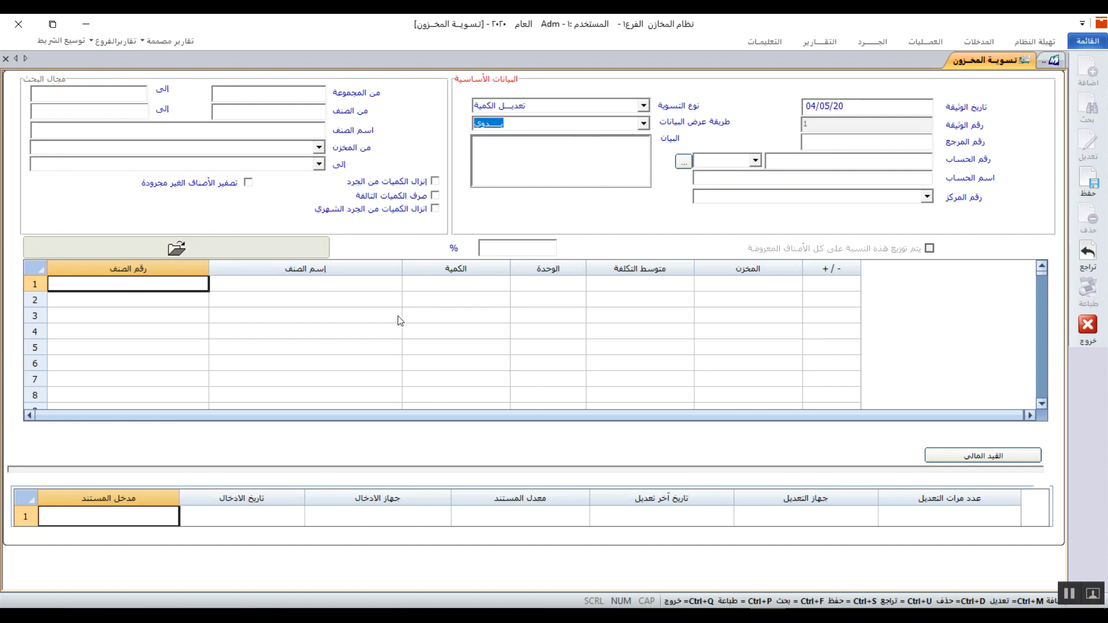
{"action": "left_click", "coordinate": [642, 123]}
{"action": "left_click", "coordinate": [573, 148]}
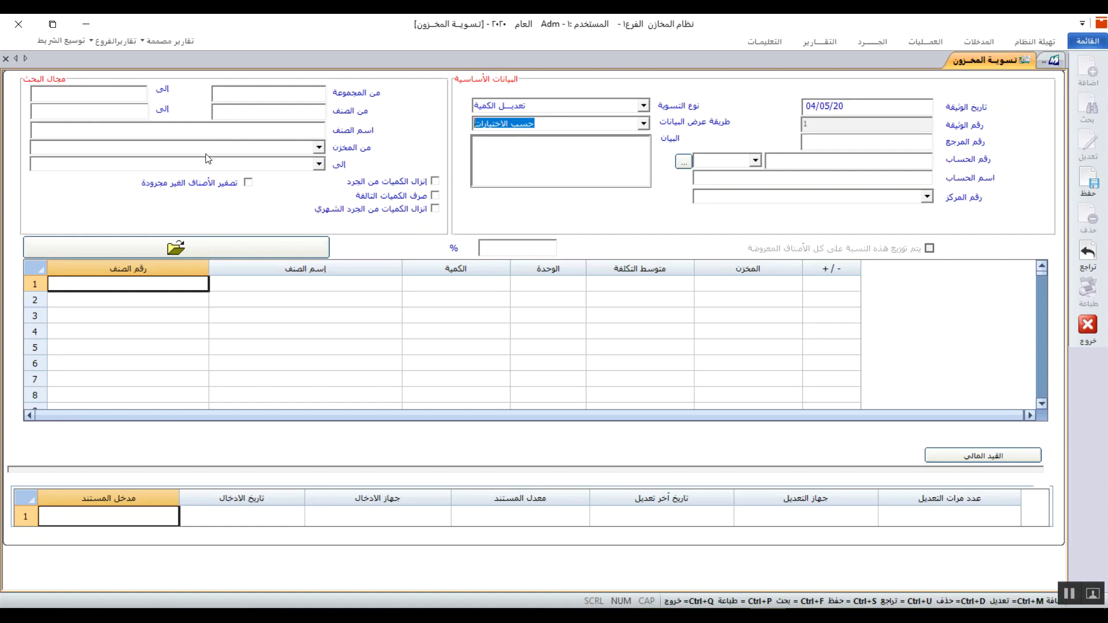
Look through the center number choices (رقم المركز) and the data display methods, keeping حسب الاختيارات.
{"action": "left_click", "coordinate": [822, 161]}
{"action": "left_click", "coordinate": [926, 198]}
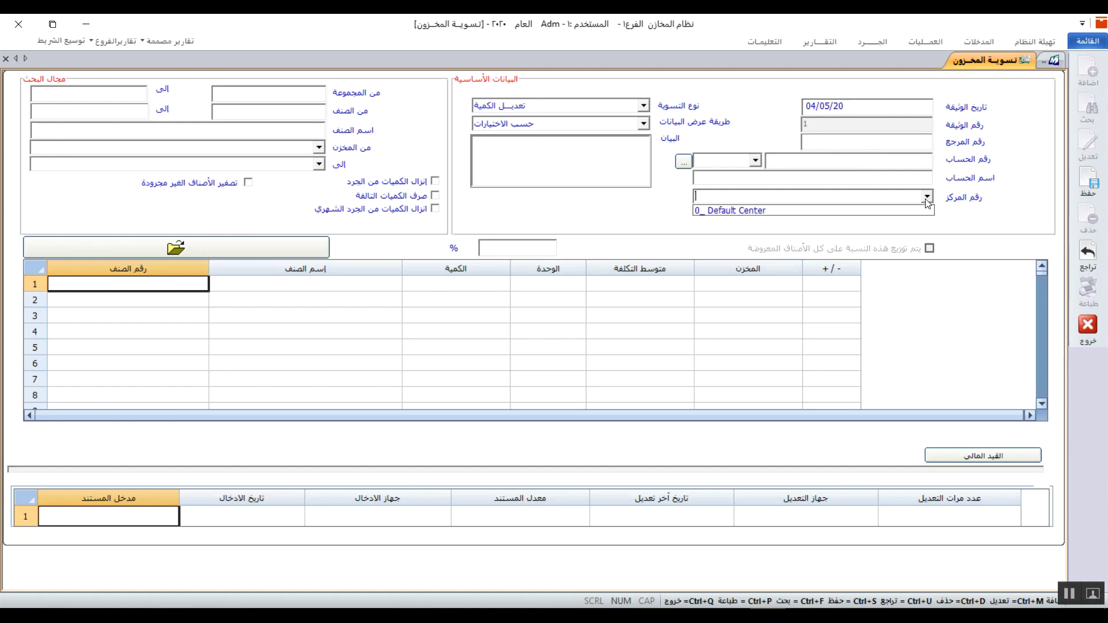
{"action": "left_click", "coordinate": [926, 198]}
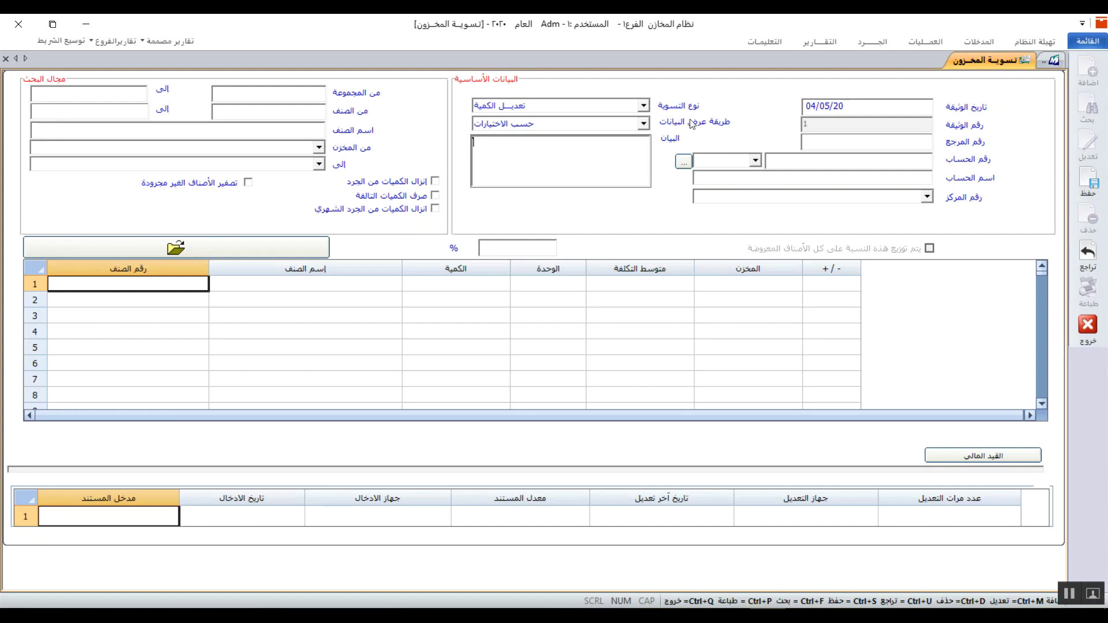
{"action": "left_click", "coordinate": [642, 123]}
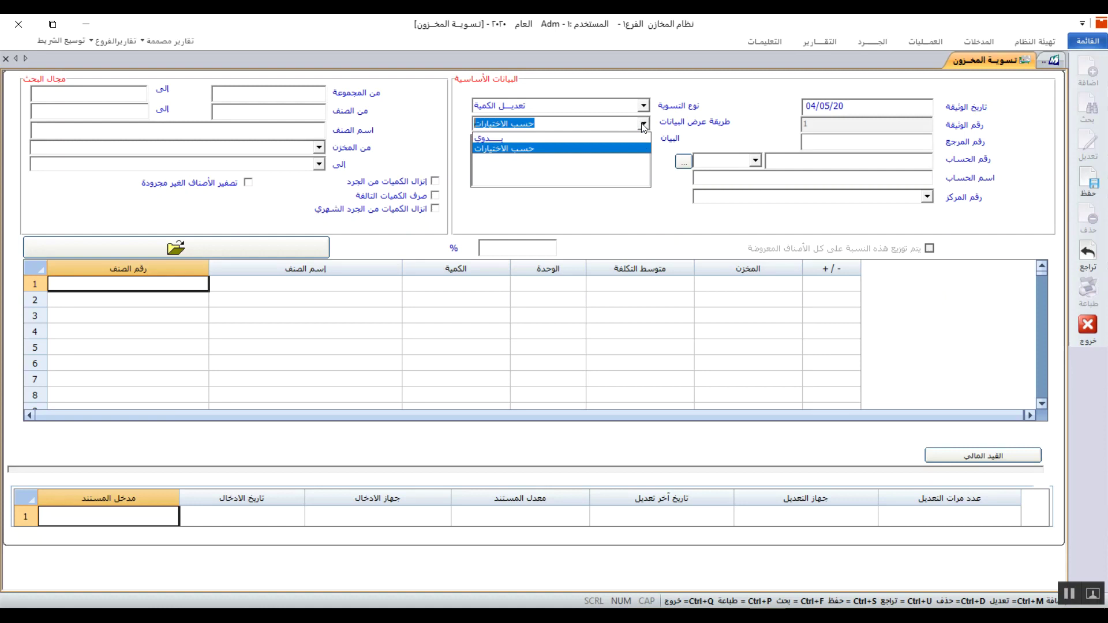
{"action": "left_click", "coordinate": [592, 147]}
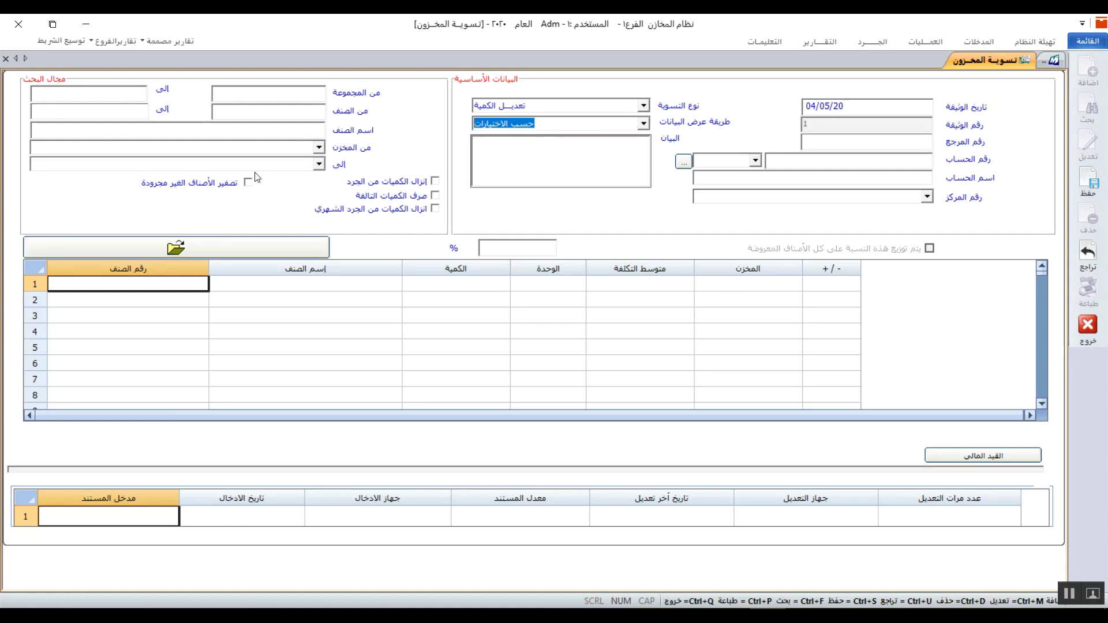
{"action": "left_click", "coordinate": [247, 110]}
{"action": "double_click", "coordinate": [247, 110]}
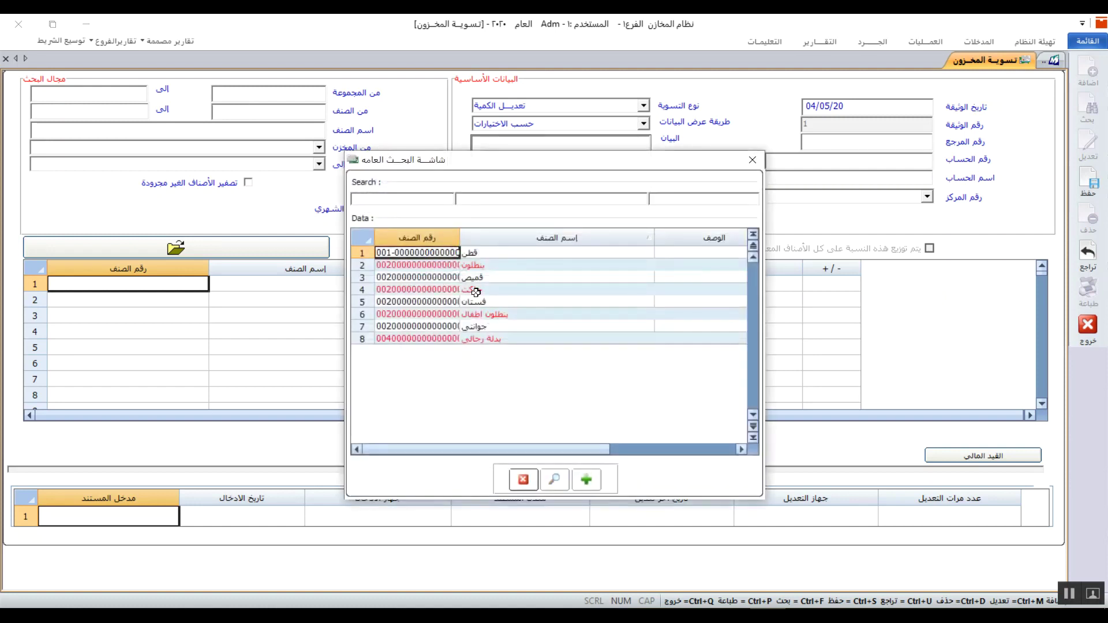
{"action": "left_click", "coordinate": [442, 272]}
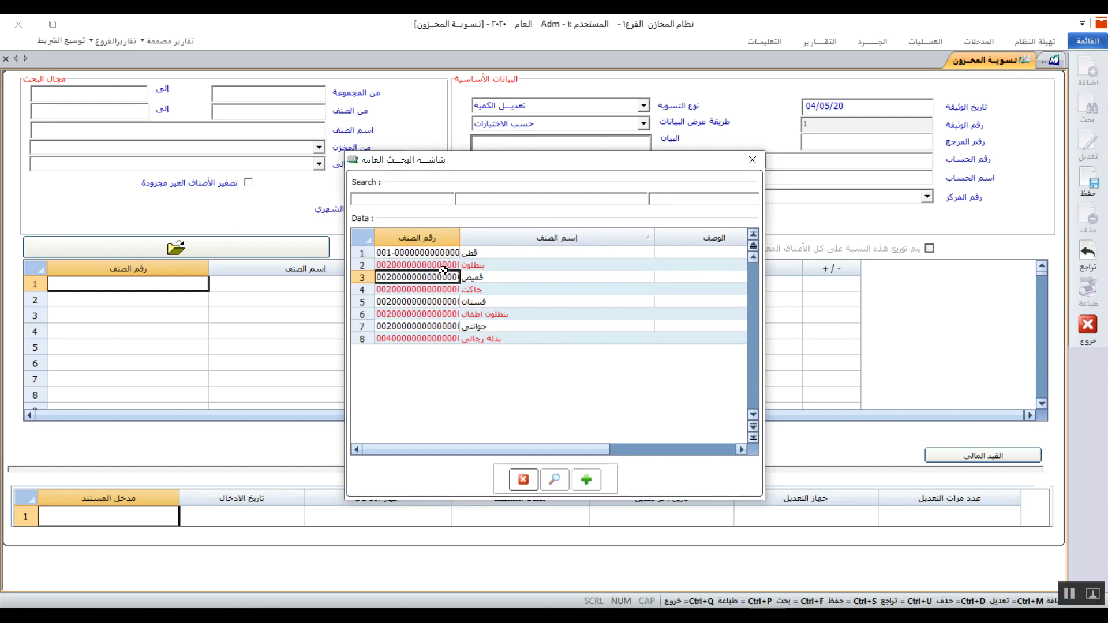
{"action": "left_click", "coordinate": [455, 303]}
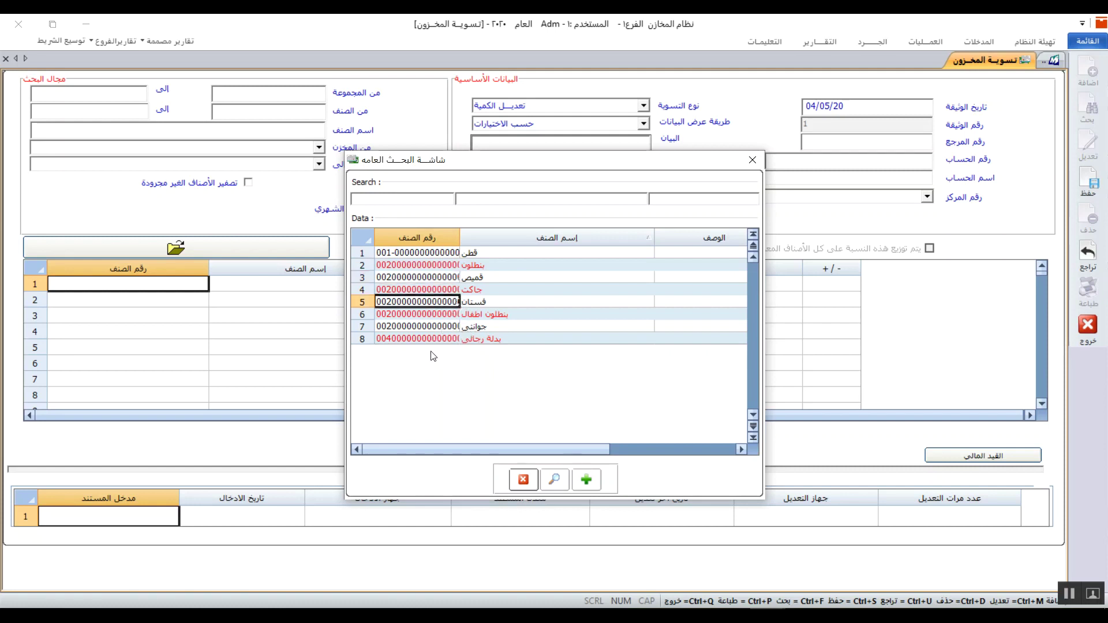
{"action": "left_click", "coordinate": [523, 479]}
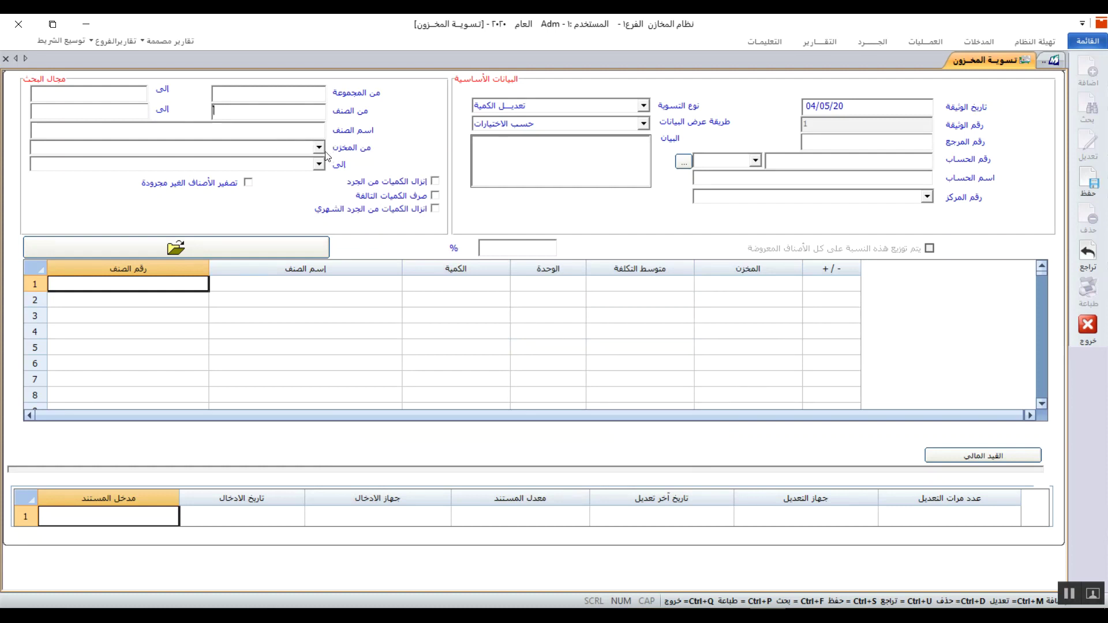
Set both the from-item and to-item limits of the search range to the item بنطلون using the item lookup.
{"action": "double_click", "coordinate": [309, 109]}
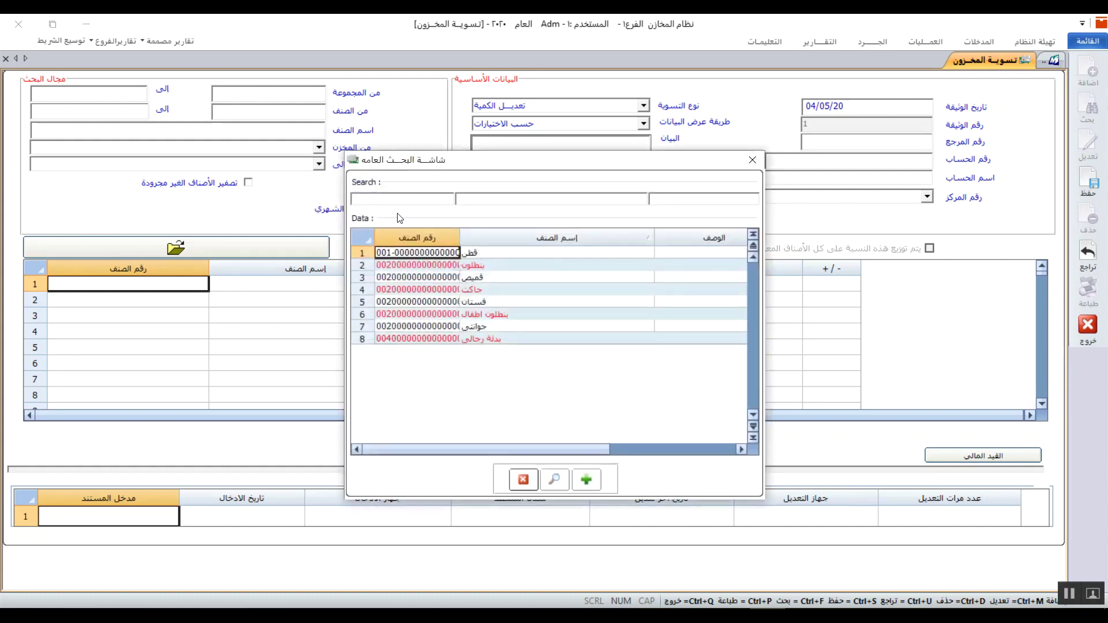
{"action": "key", "text": "Return"}
{"action": "left_click", "coordinate": [134, 112]}
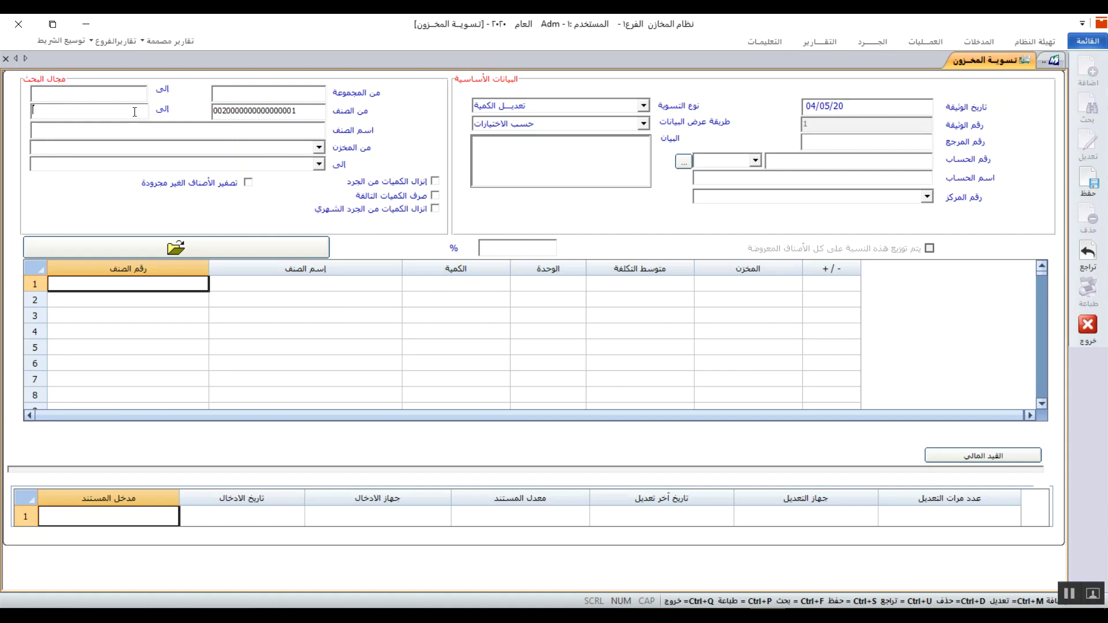
{"action": "double_click", "coordinate": [135, 112]}
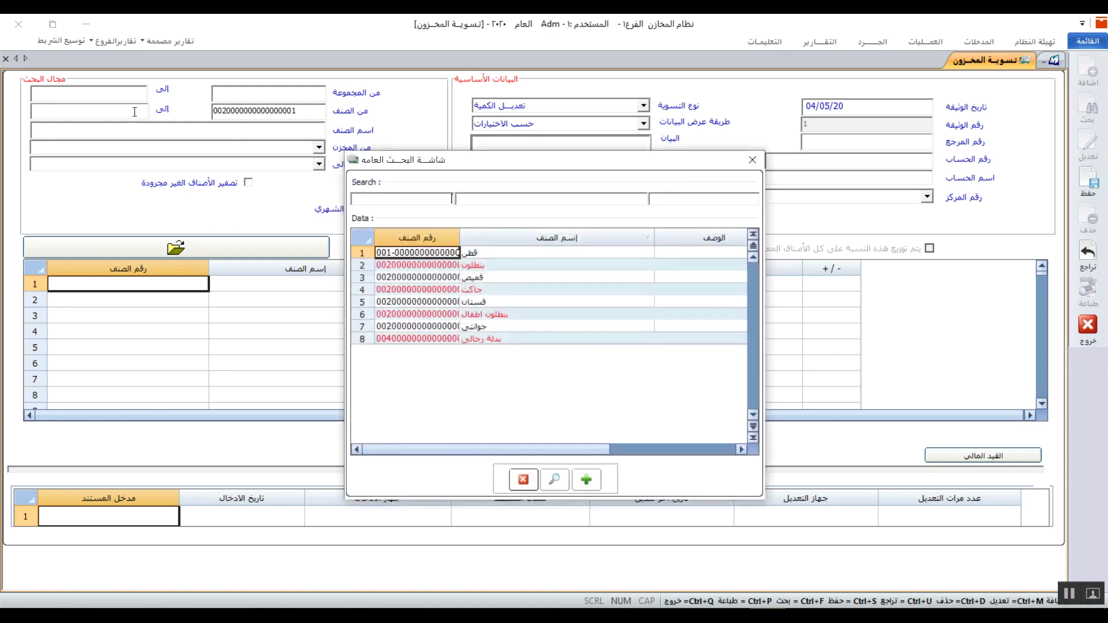
{"action": "double_click", "coordinate": [451, 267]}
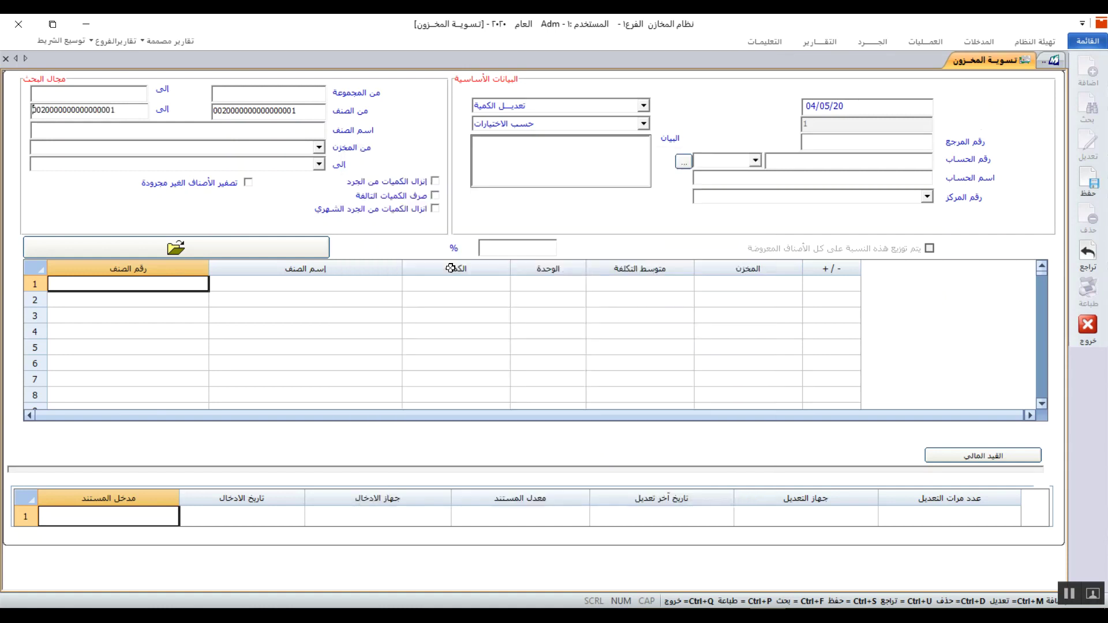
Limit the search to warehouse 1 (مخزن ١) in both warehouse fields and load the matching item into the adjustment table.
{"action": "left_click", "coordinate": [319, 147]}
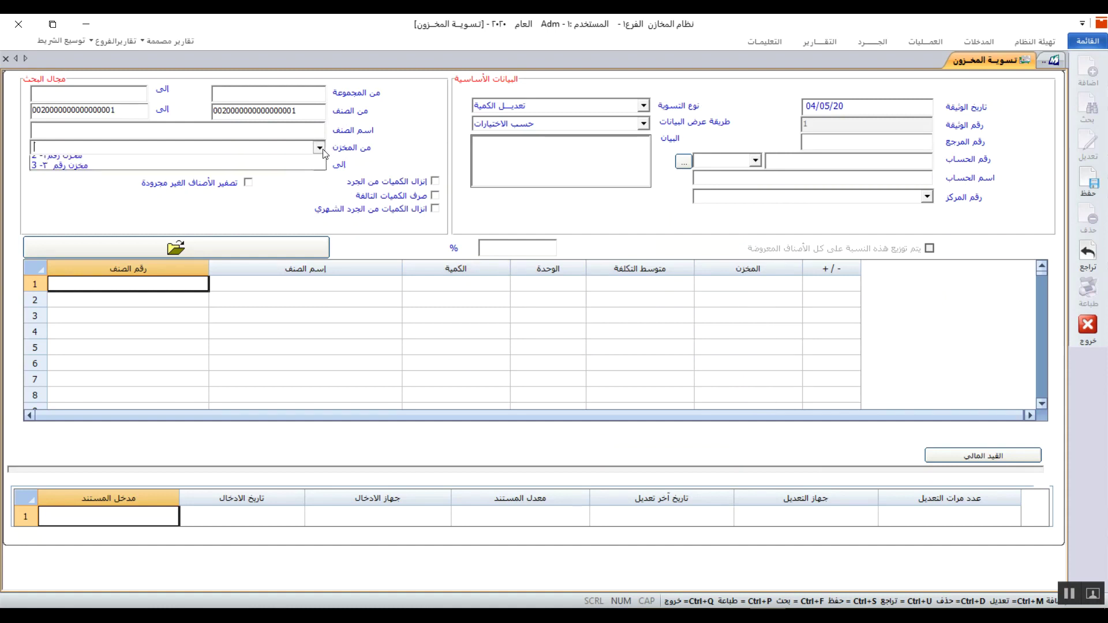
{"action": "left_click", "coordinate": [306, 161]}
{"action": "left_click", "coordinate": [319, 164]}
{"action": "left_click", "coordinate": [295, 180]}
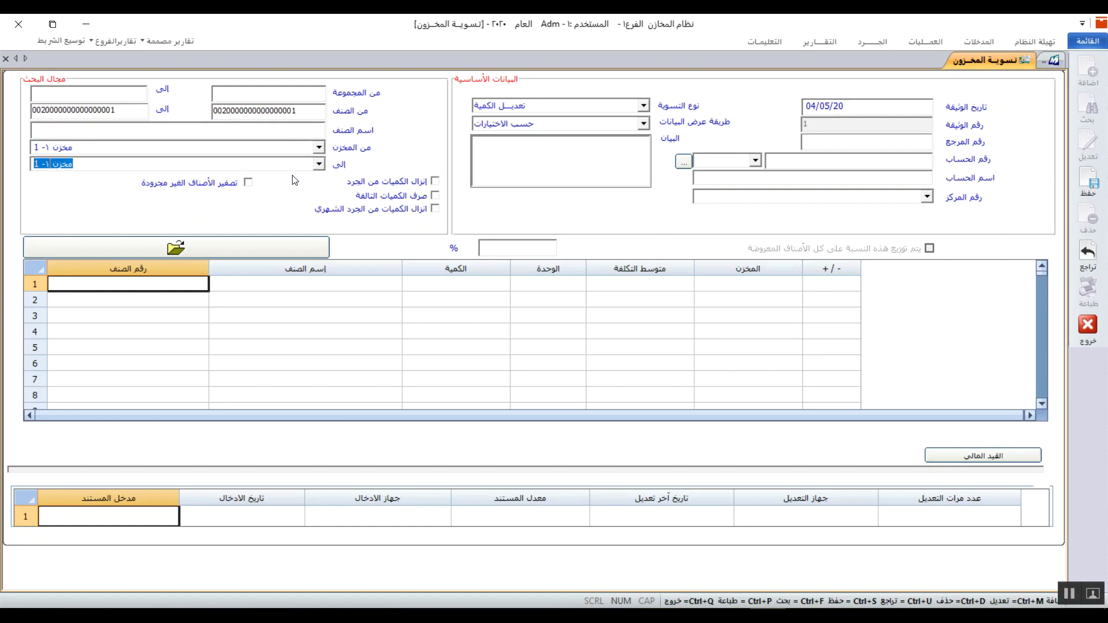
{"action": "left_click", "coordinate": [270, 247]}
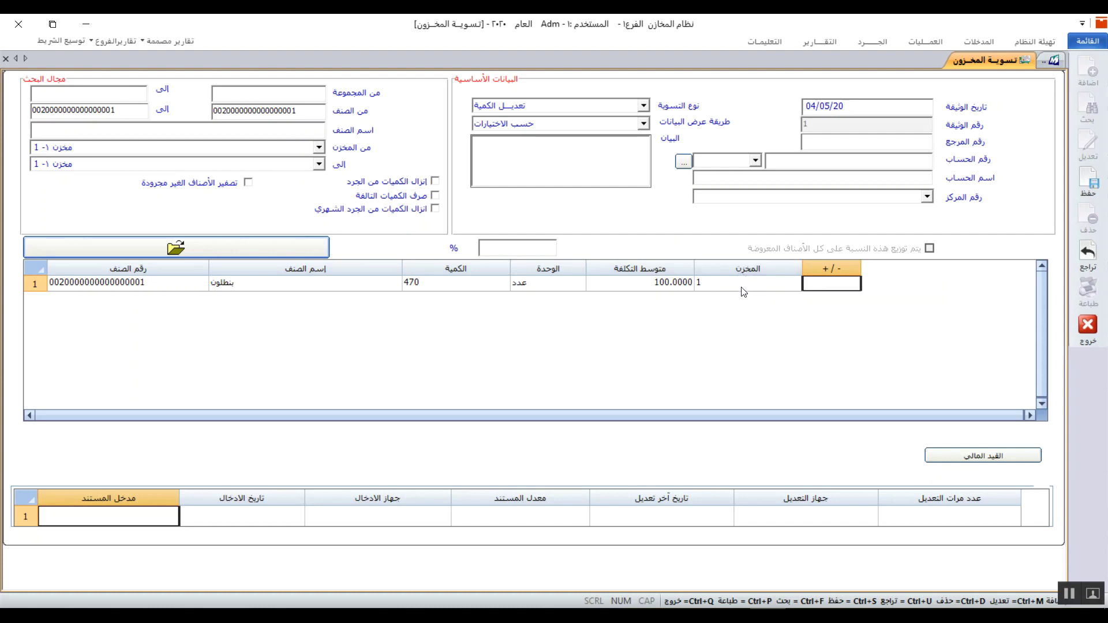
Try a quantity change of 5 for the item بنطلون in the +/- column, replacing it with a negative entry.
{"action": "left_click", "coordinate": [829, 286]}
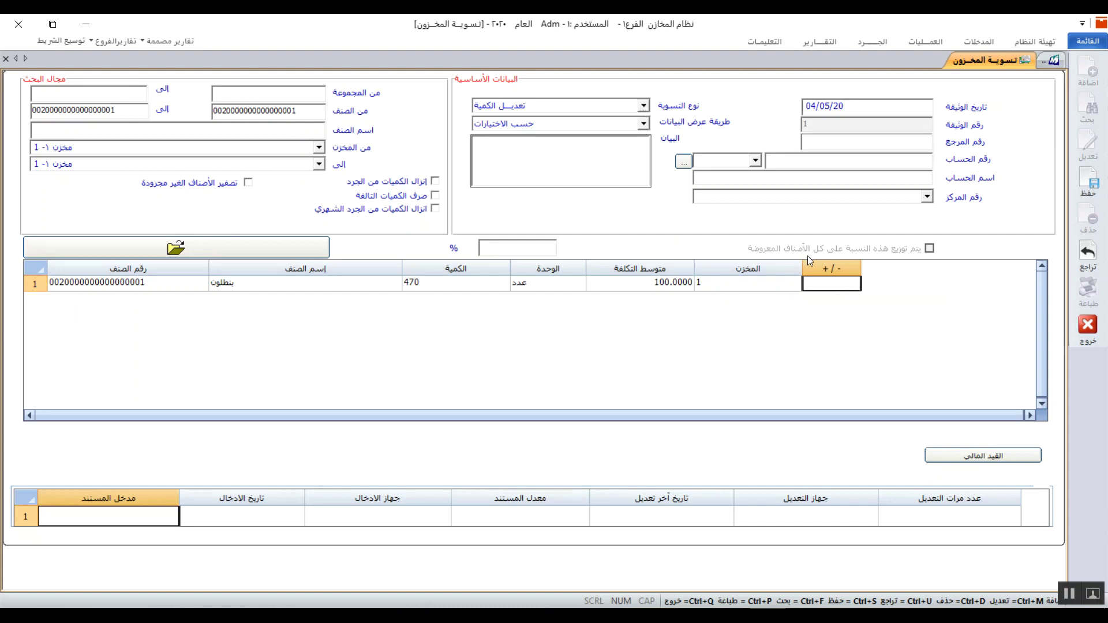
{"action": "type", "text": "5"}
{"action": "left_click", "coordinate": [852, 284]}
{"action": "key", "text": "Delete"}
{"action": "type", "text": "-"}
Switch the adjustment type to تعديل التكلفة and reload the item بنطلون into the adjustment table.
{"action": "left_click", "coordinate": [644, 105]}
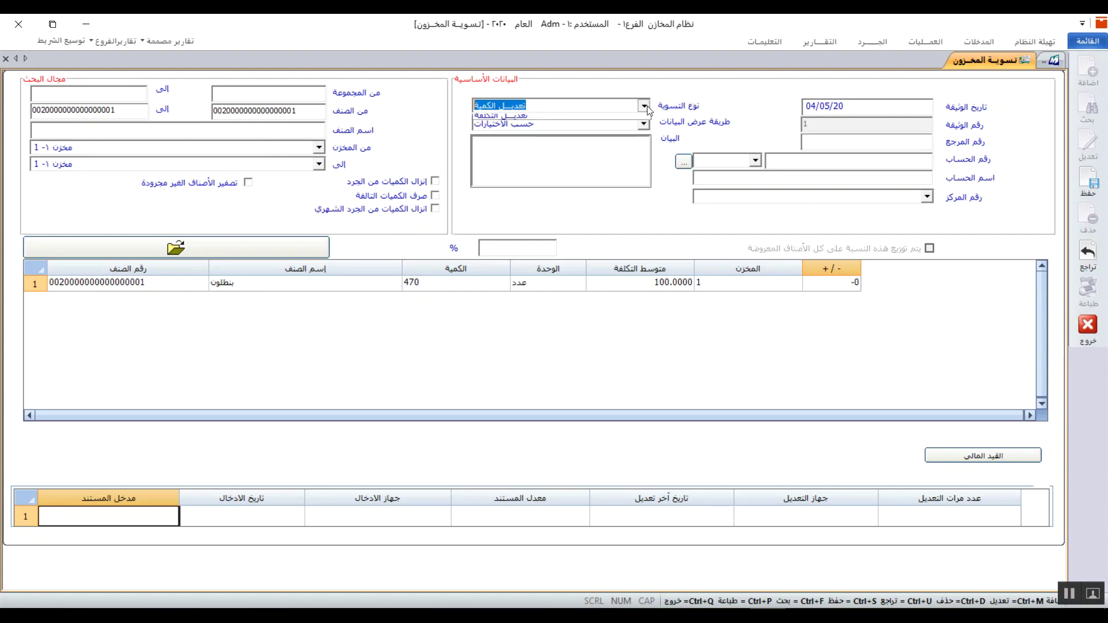
{"action": "left_click", "coordinate": [602, 140]}
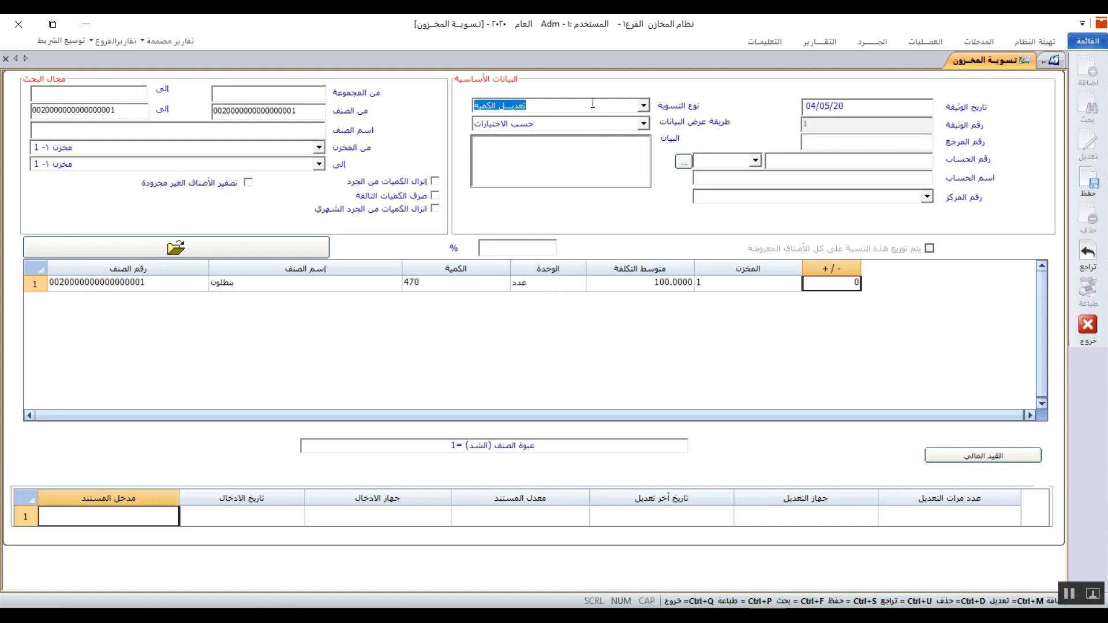
{"action": "left_click", "coordinate": [643, 107]}
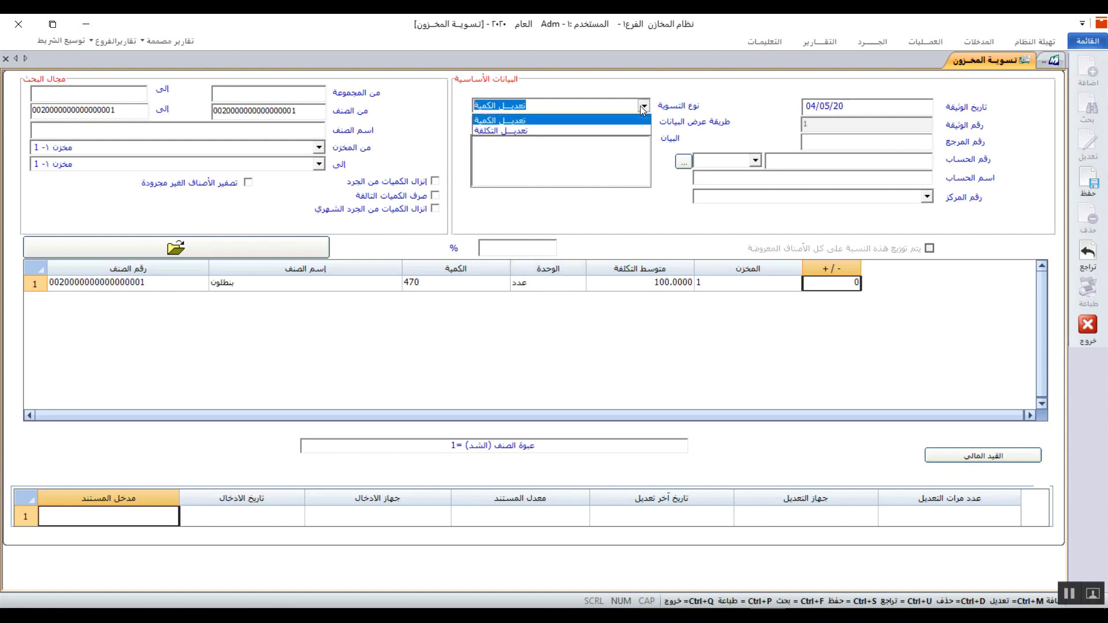
{"action": "left_click", "coordinate": [579, 126]}
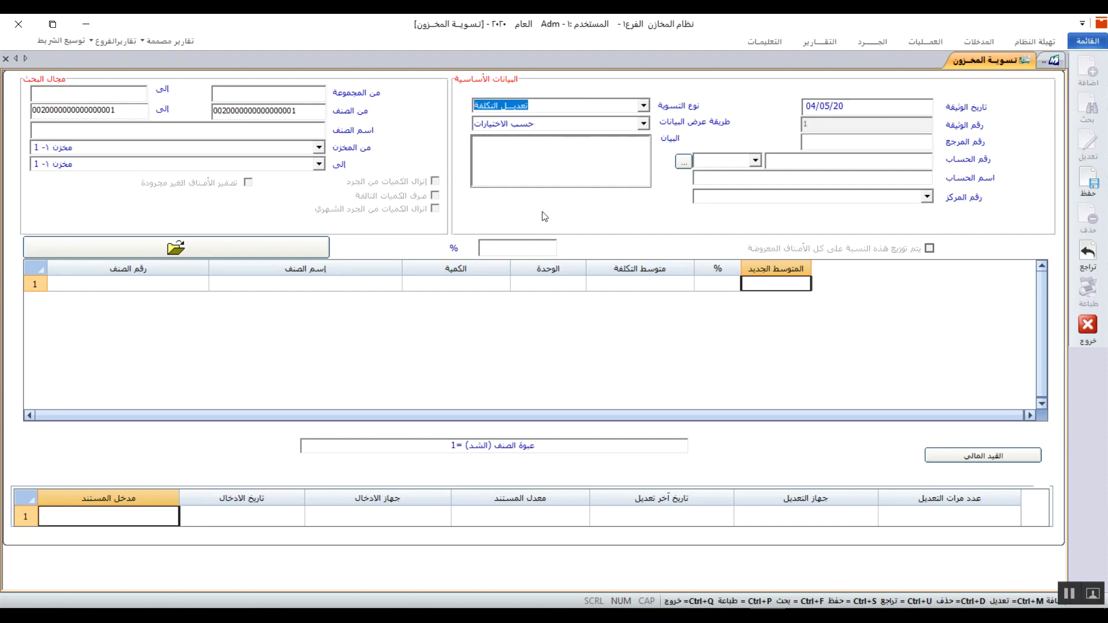
{"action": "left_click", "coordinate": [258, 254]}
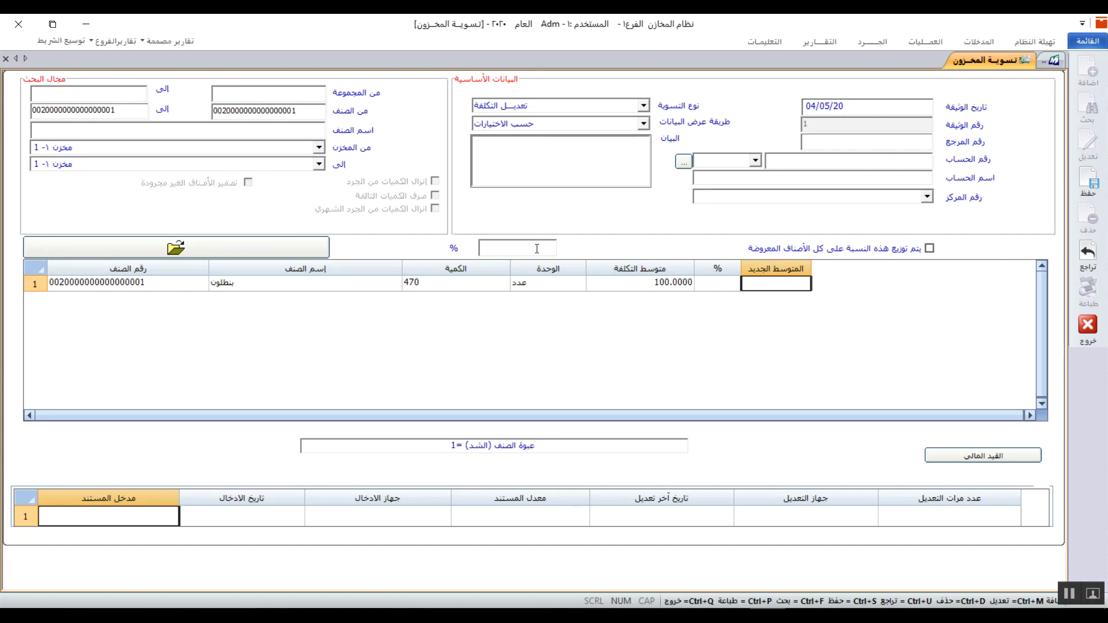
Set the percentage change in the بنطلون row to 10 to calculate its new average cost.
{"action": "type", "text": "10"}
{"action": "key", "text": "BackSpace"}
{"action": "key", "text": "BackSpace"}
{"action": "left_click", "coordinate": [733, 288]}
{"action": "left_click", "coordinate": [733, 286]}
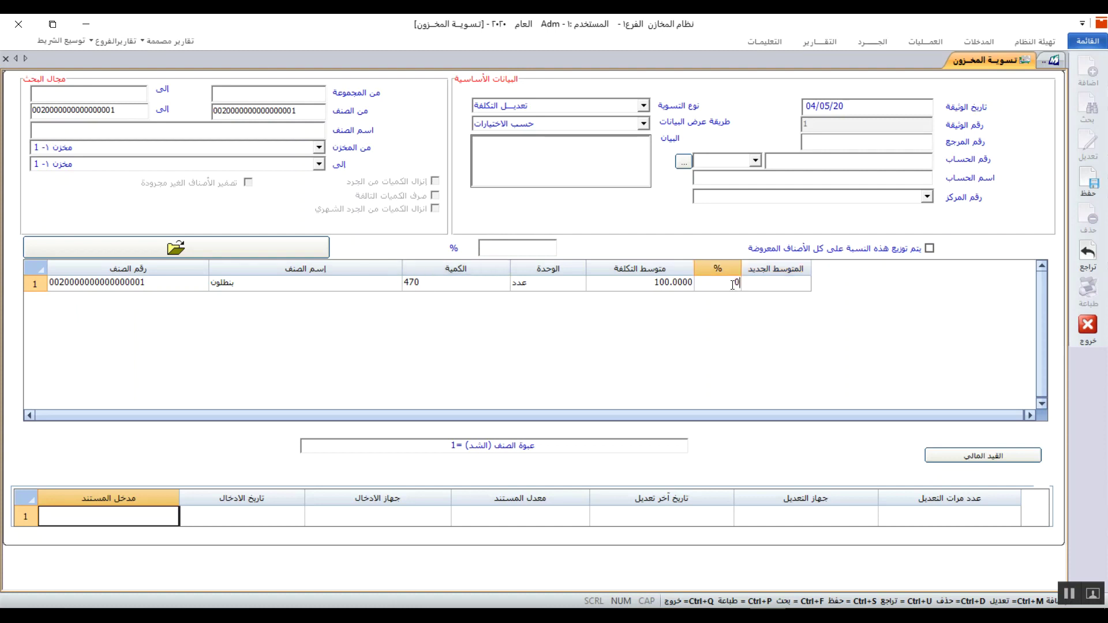
{"action": "type", "text": "10"}
{"action": "key", "text": "Return"}
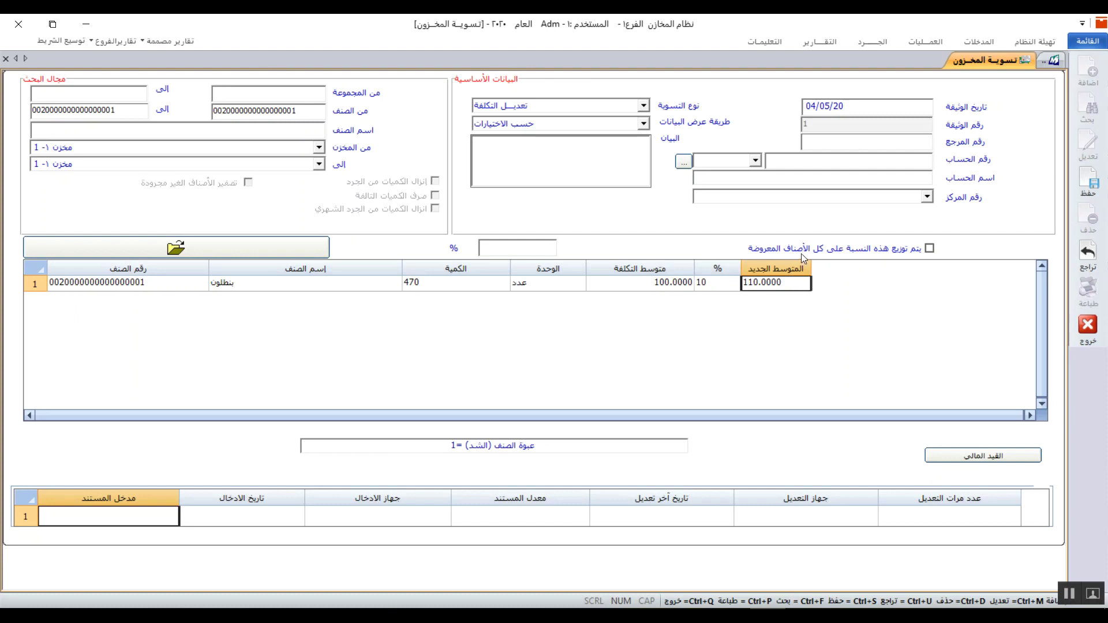
Set the percentage change in the بنطلون row to -5 to recalculate its new average cost.
{"action": "left_click", "coordinate": [719, 283]}
{"action": "key", "text": "Return"}
{"action": "type", "text": "0"}
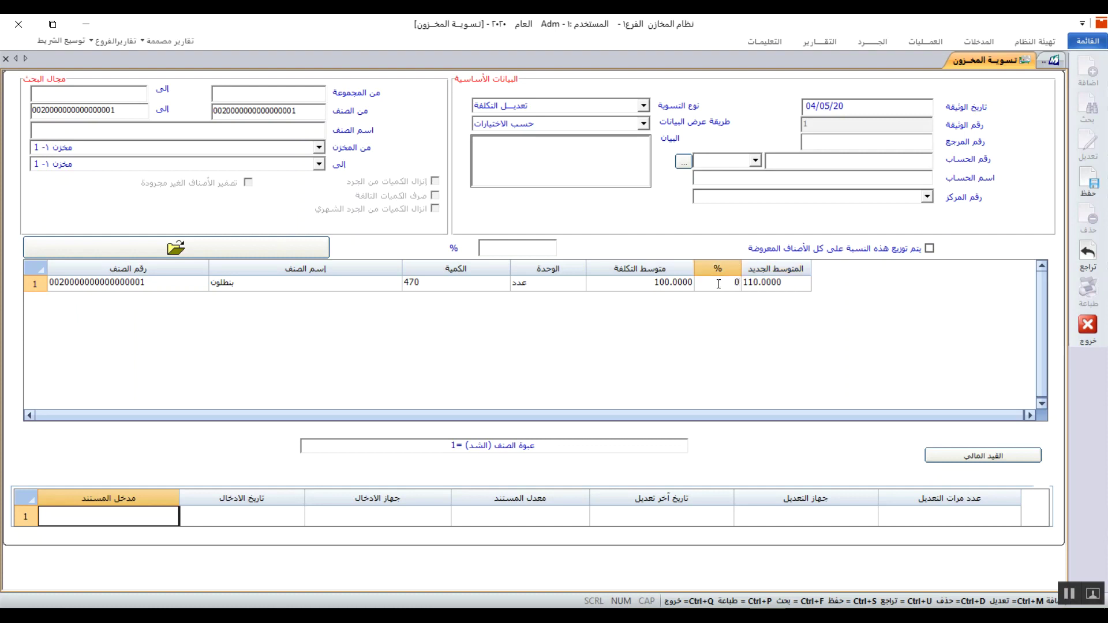
{"action": "key", "text": "BackSpace"}
{"action": "type", "text": "10"}
{"action": "key", "text": "Return"}
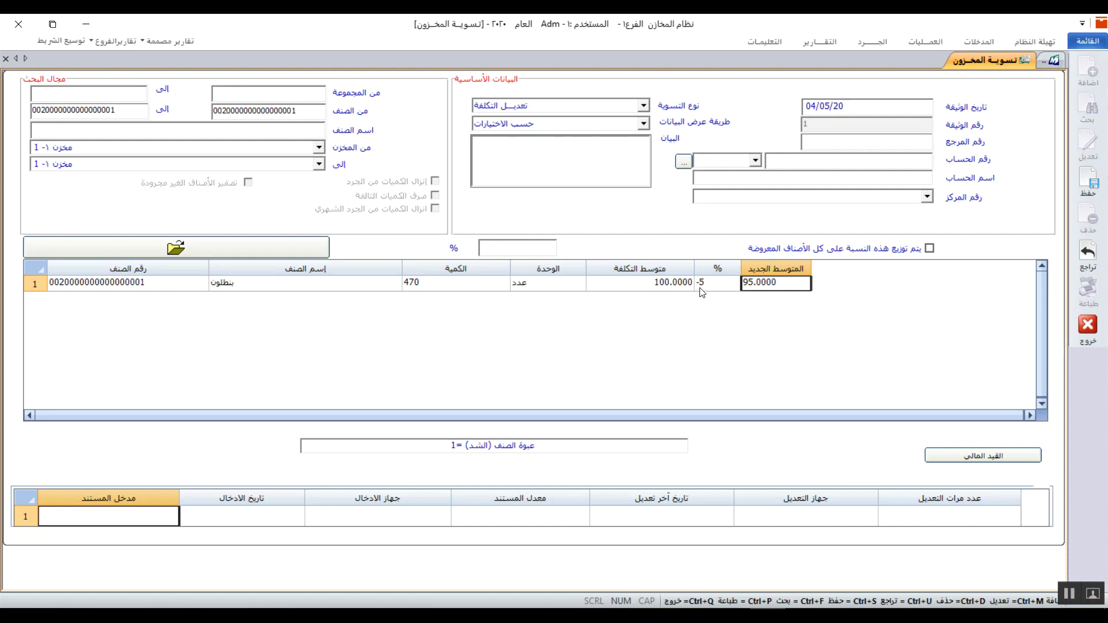
Change the data display method to يدوي and start an item entry in the first table row.
{"action": "left_click", "coordinate": [639, 105]}
{"action": "left_click", "coordinate": [638, 106]}
{"action": "left_click", "coordinate": [644, 124]}
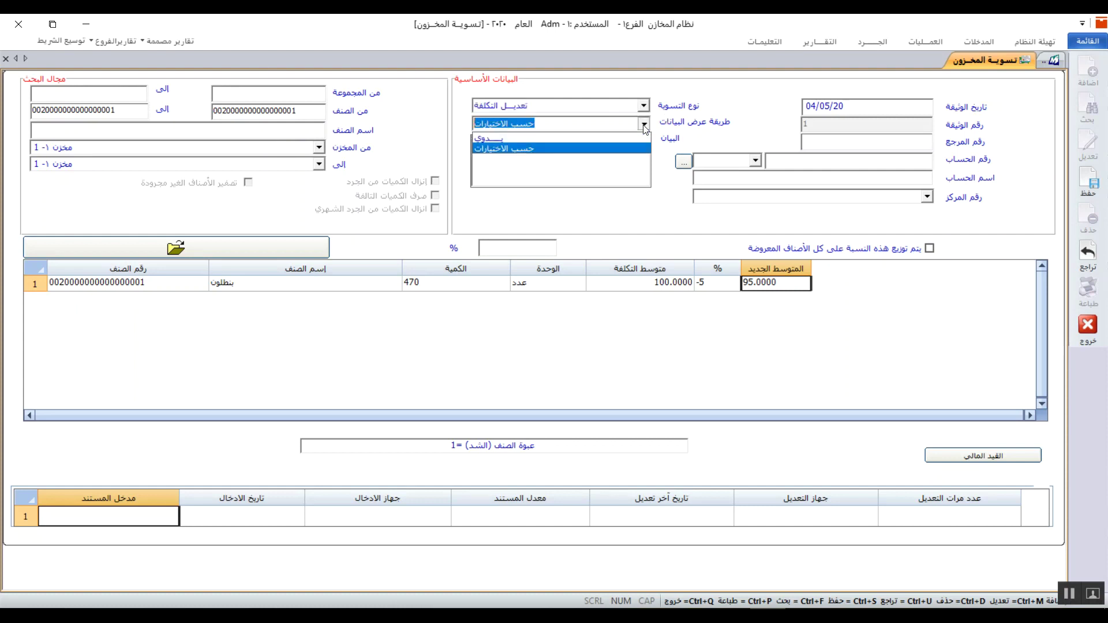
{"action": "left_click", "coordinate": [601, 138]}
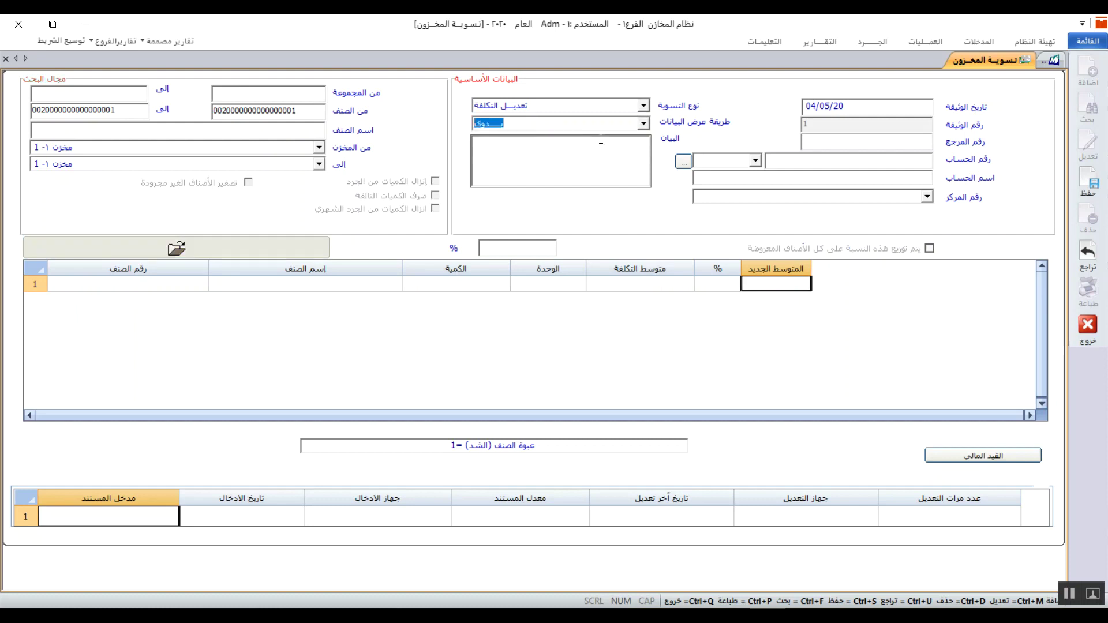
{"action": "left_click", "coordinate": [144, 285]}
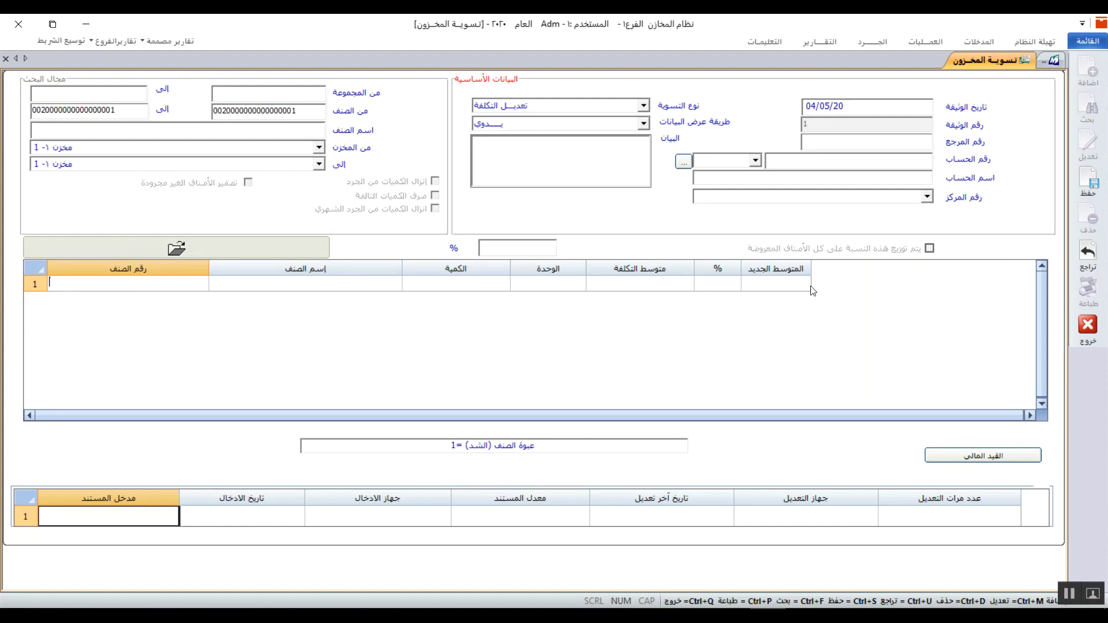
Discard the unsaved cost adjustment and start a new adjustment document.
{"action": "left_click", "coordinate": [1096, 254]}
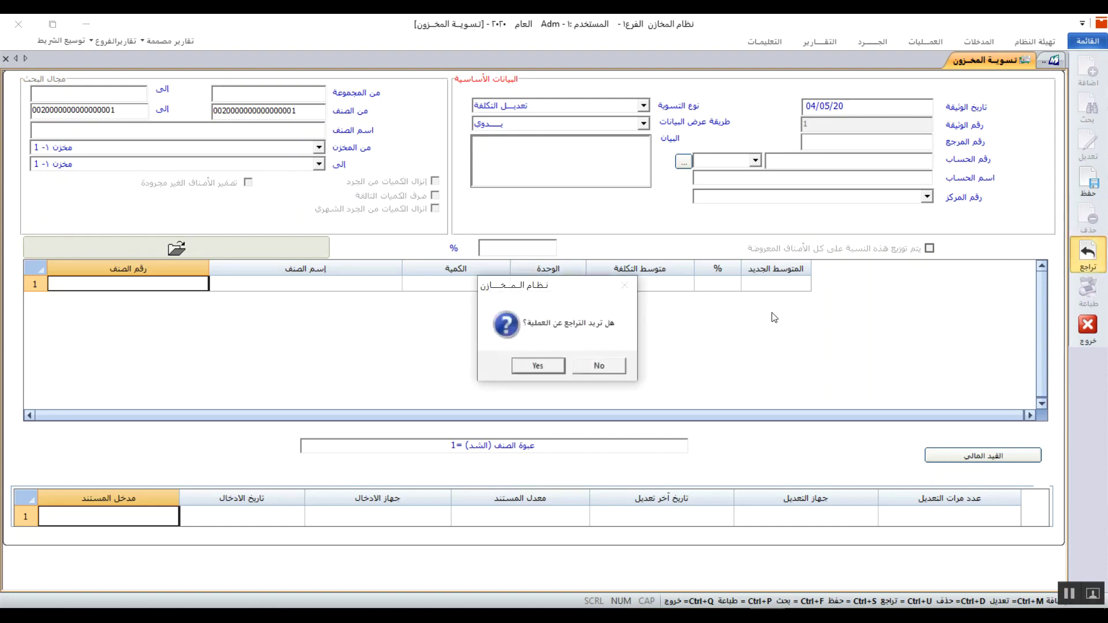
{"action": "left_click", "coordinate": [590, 365]}
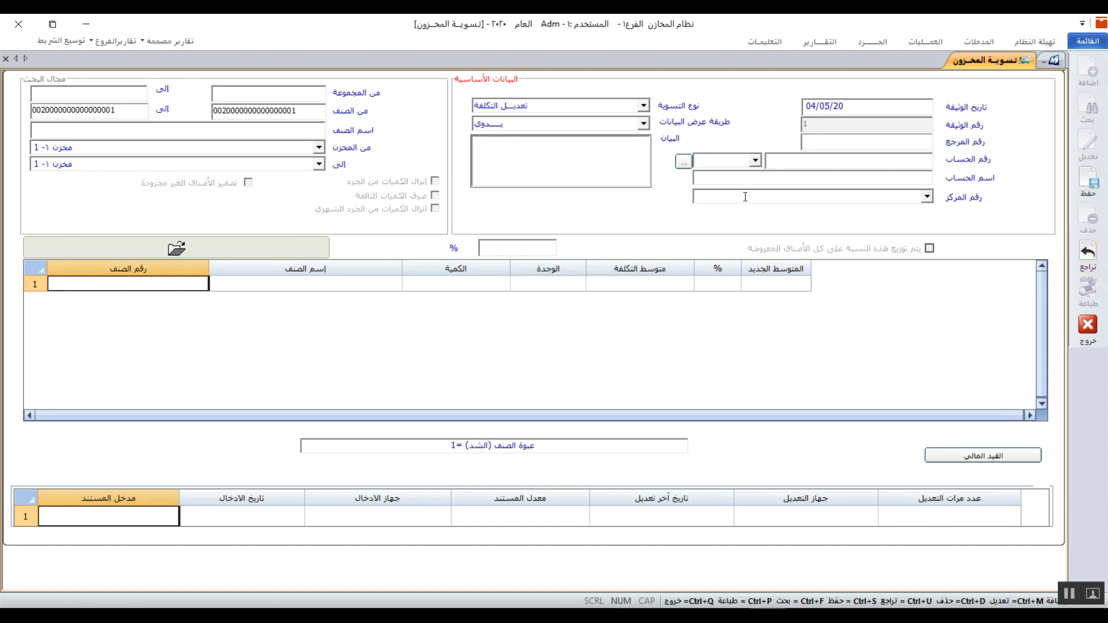
{"action": "left_click", "coordinate": [1090, 255]}
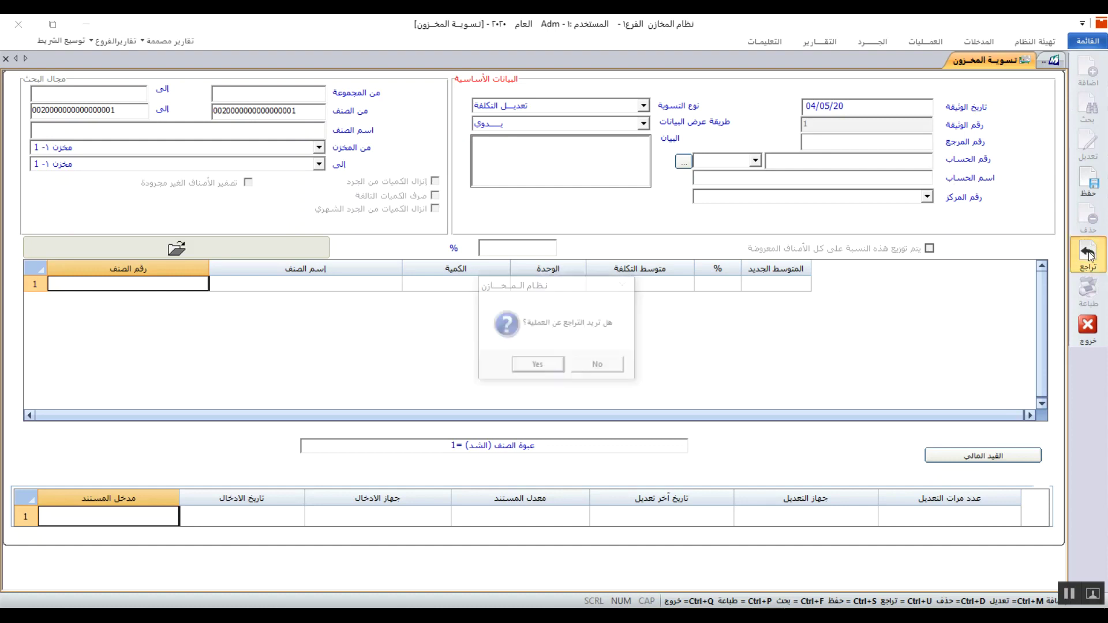
{"action": "left_click", "coordinate": [536, 366]}
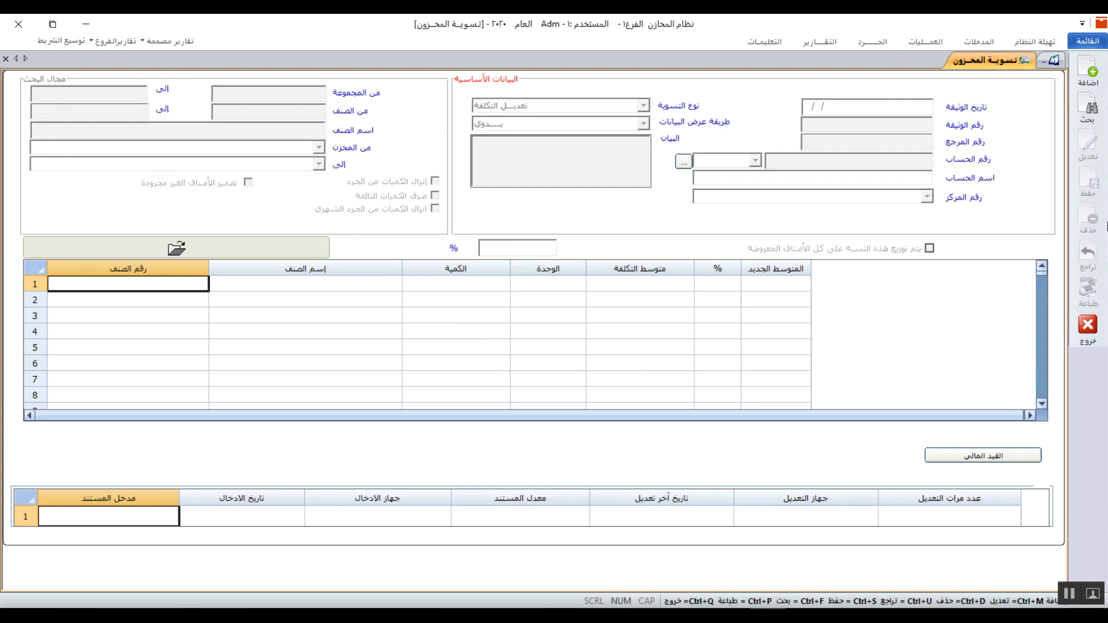
{"action": "left_click", "coordinate": [1085, 82]}
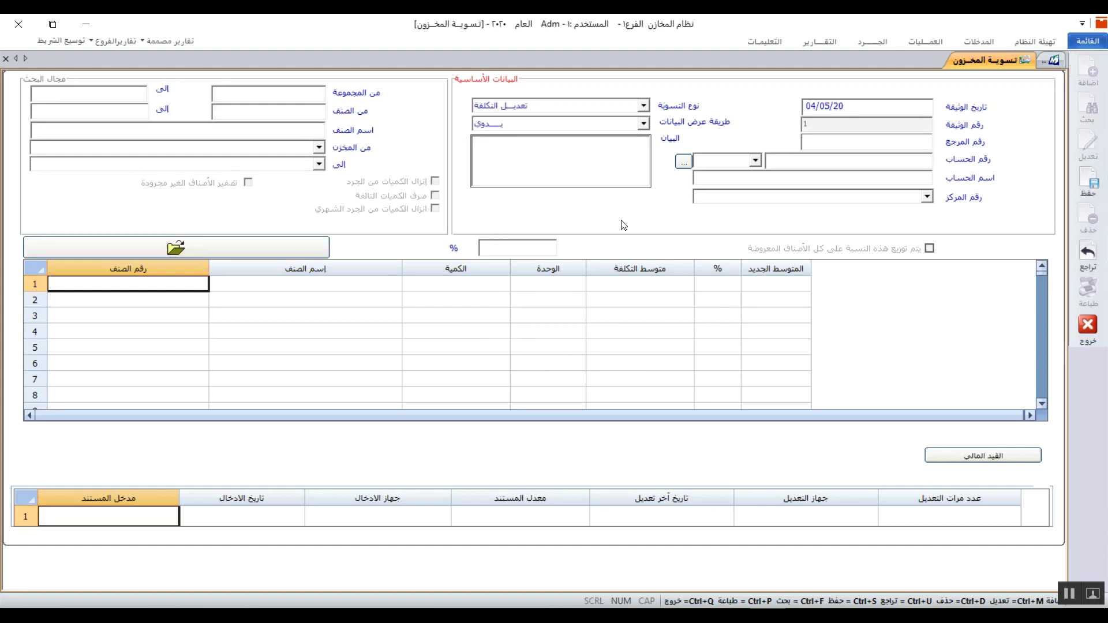
Set the display method to حسب الاختيارات and restart the document with the adjustment type تعديل الكمية.
{"action": "left_click", "coordinate": [643, 123]}
{"action": "left_click", "coordinate": [594, 148]}
{"action": "left_click", "coordinate": [521, 176]}
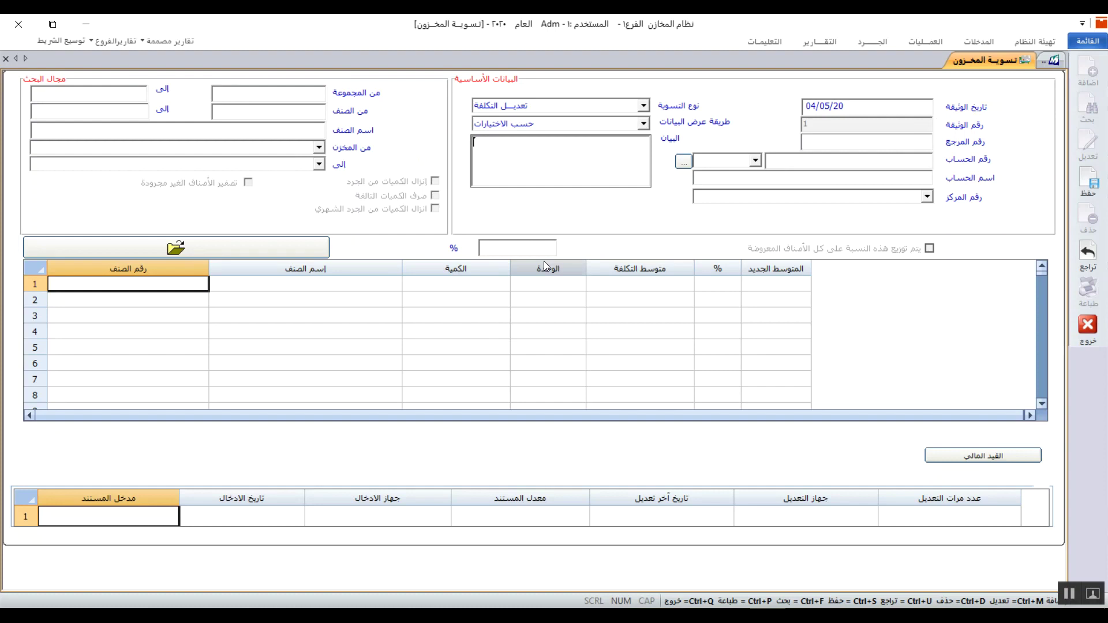
{"action": "left_click", "coordinate": [1094, 73]}
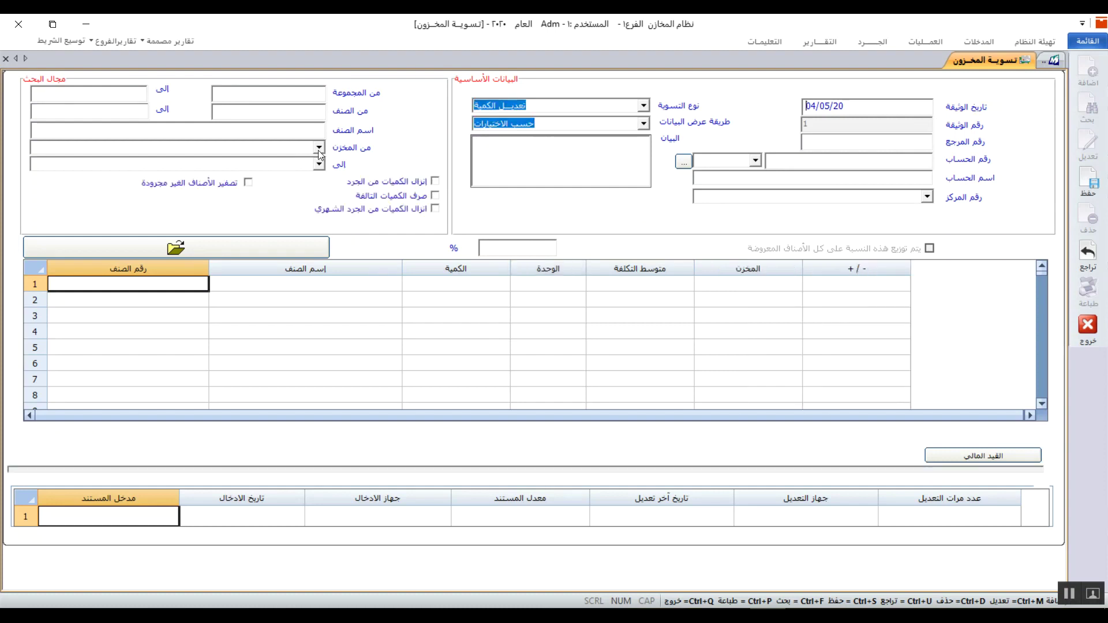
Enable the صرف الكميات التالفة option and load the damaged quantities into the adjustment table.
{"action": "left_click", "coordinate": [434, 182]}
{"action": "left_click", "coordinate": [435, 195]}
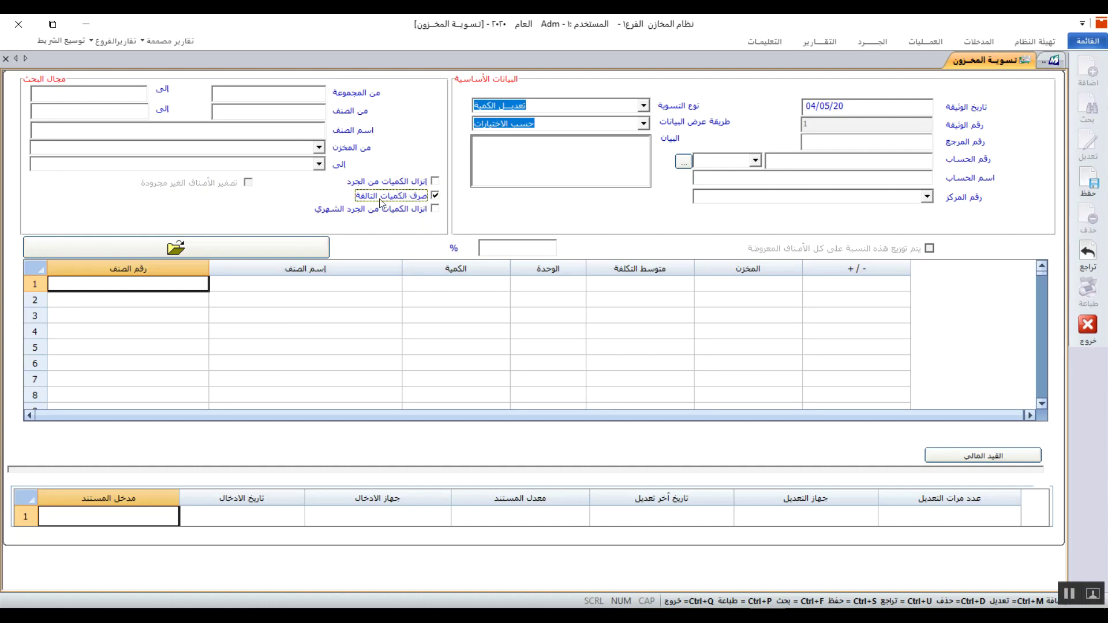
{"action": "left_click", "coordinate": [284, 249]}
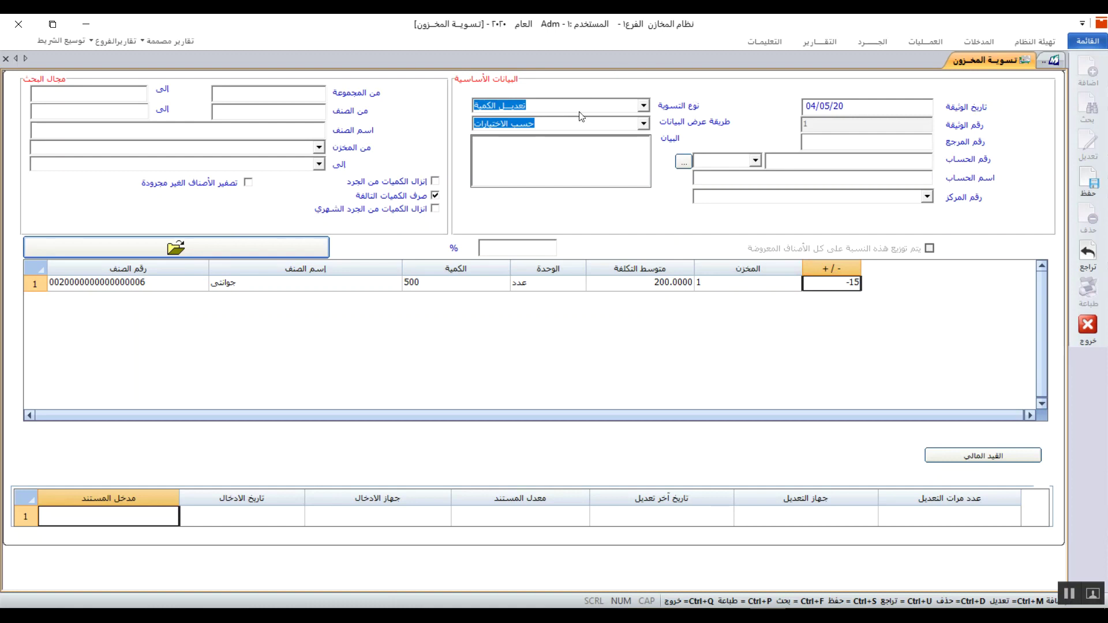
Switch the adjustment type to تعديل التكلفة and select the item number cell of the first table row.
{"action": "left_click", "coordinate": [644, 106]}
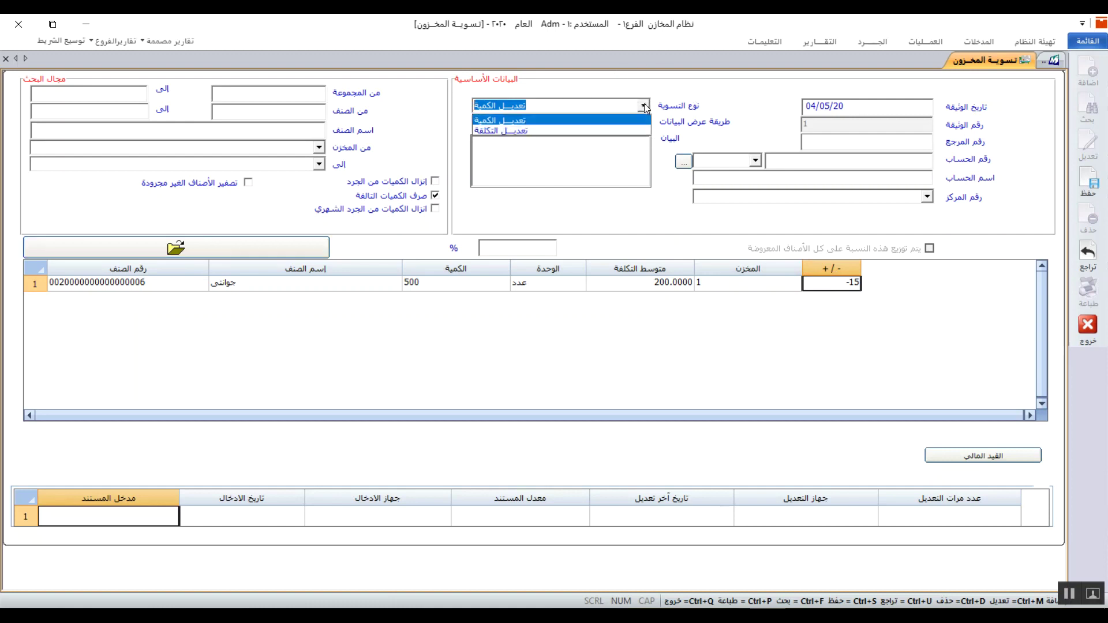
{"action": "left_click", "coordinate": [608, 130]}
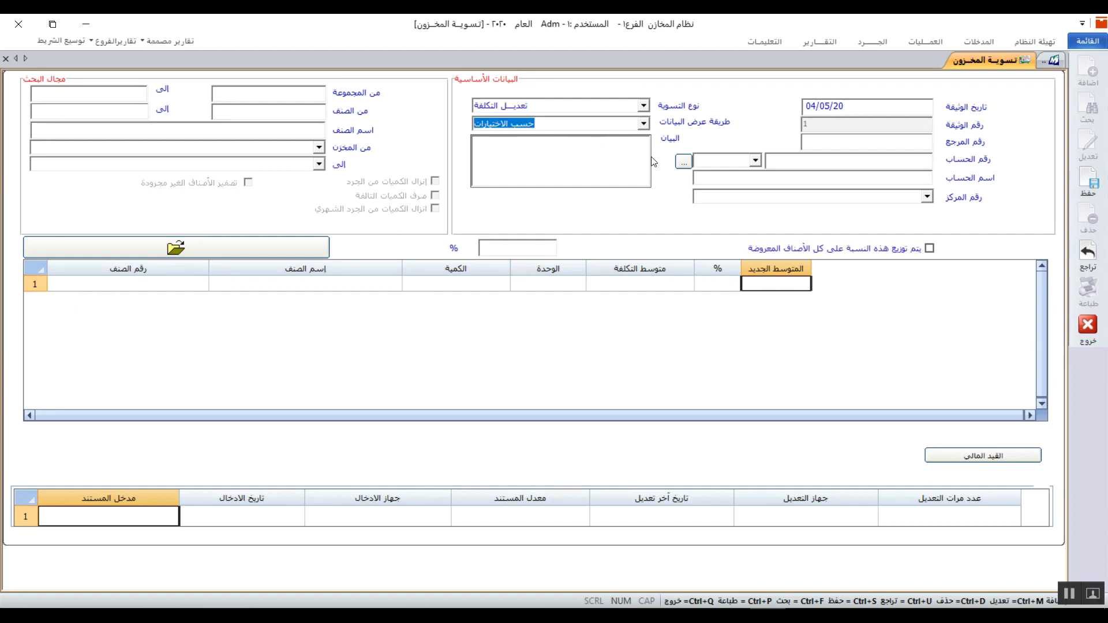
{"action": "left_click", "coordinate": [159, 284]}
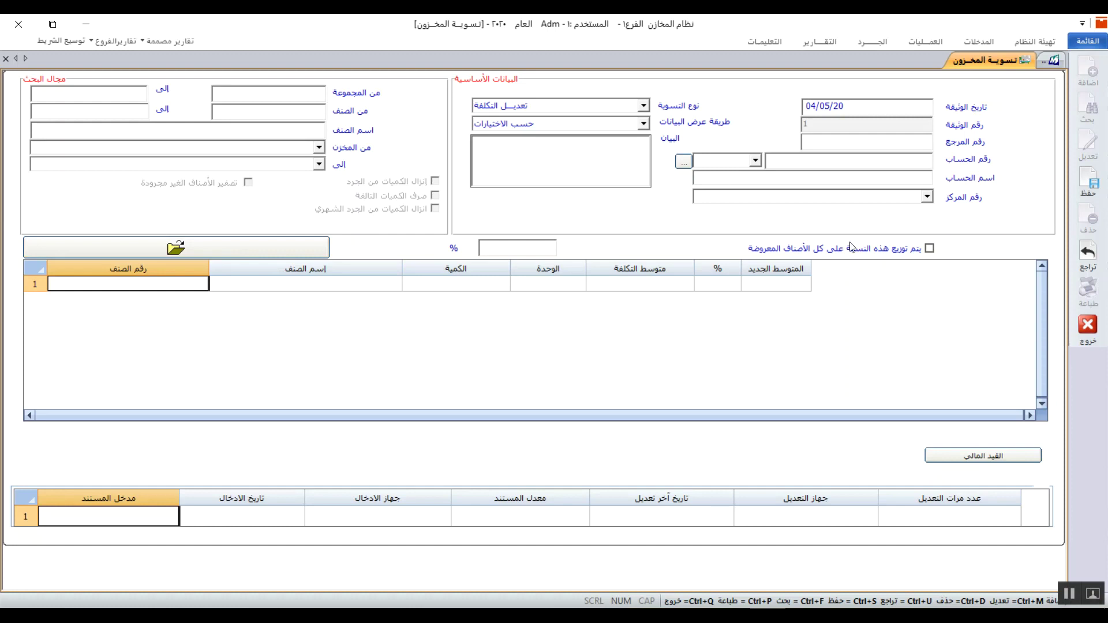
Discard the unsaved adjustment document and close the تسوية المخزون form.
{"action": "left_click", "coordinate": [1088, 253]}
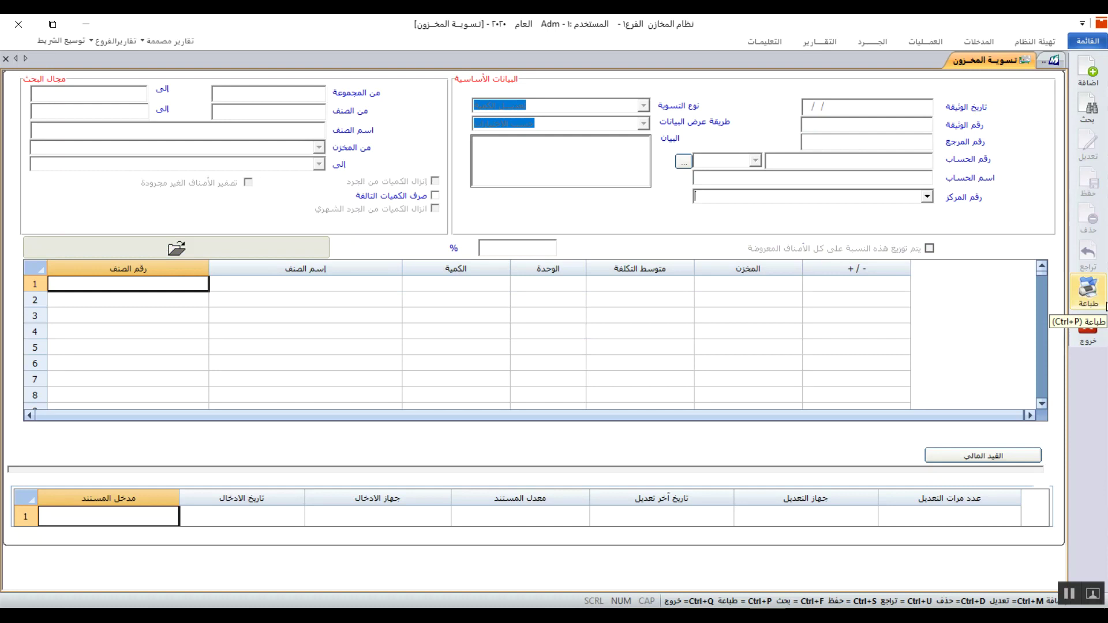
{"action": "left_click", "coordinate": [1089, 327]}
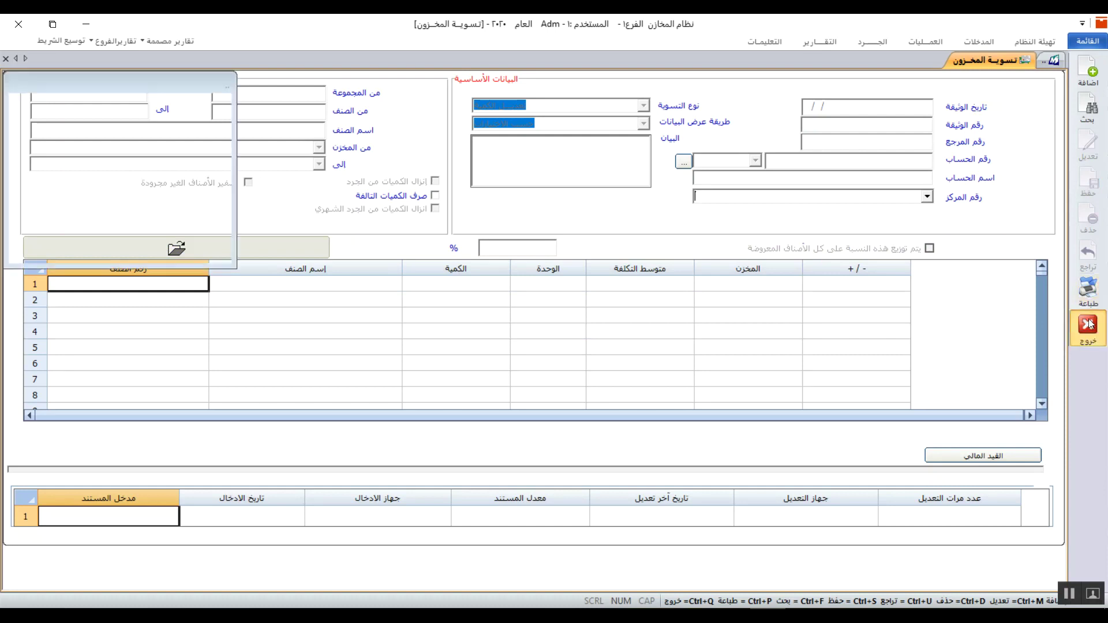